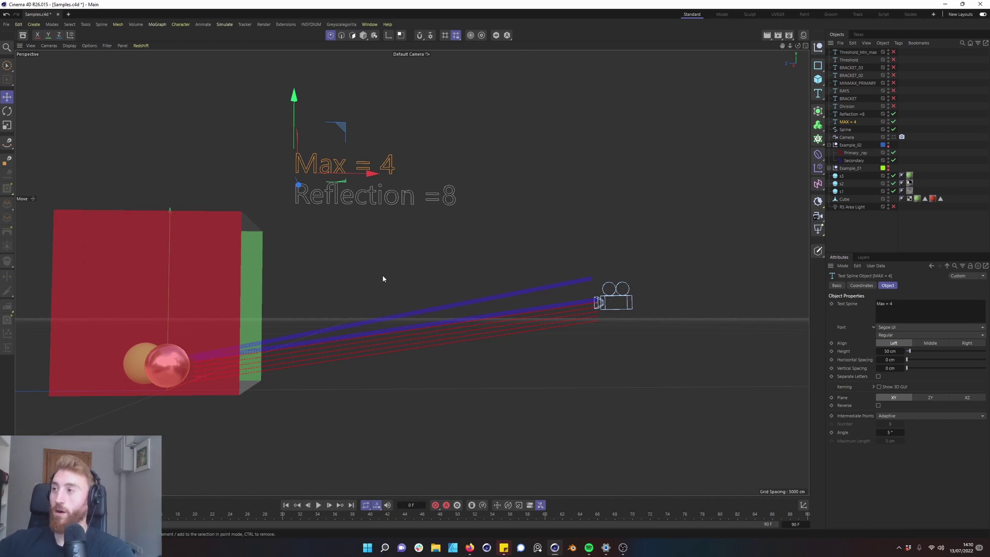
Step: Examine the red and blue rays between the camera and the spheres, along with the Max = 4 and Reflection =8 labels
scroll(503, 309, "up", 5)
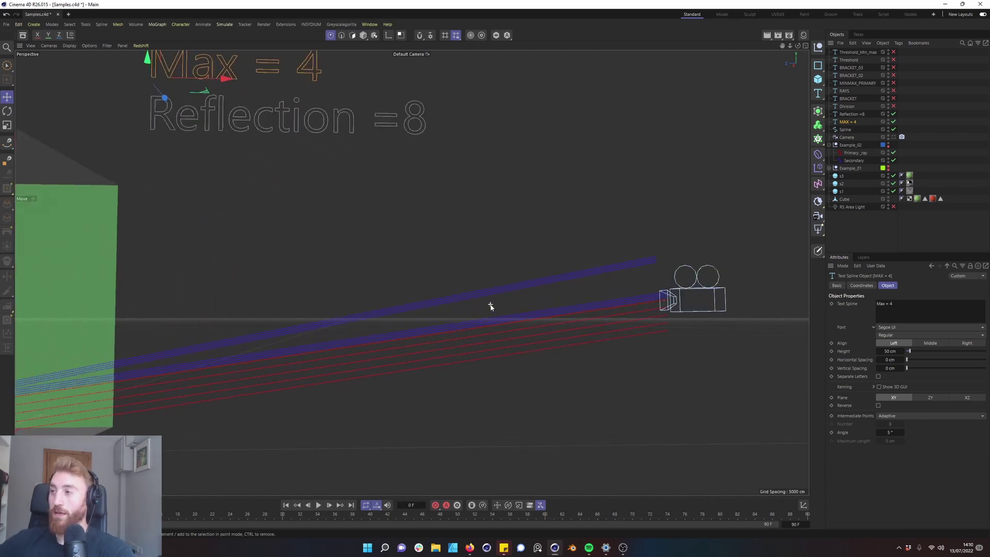
middle_click_drag(399, 322, 443, 286, "alt")
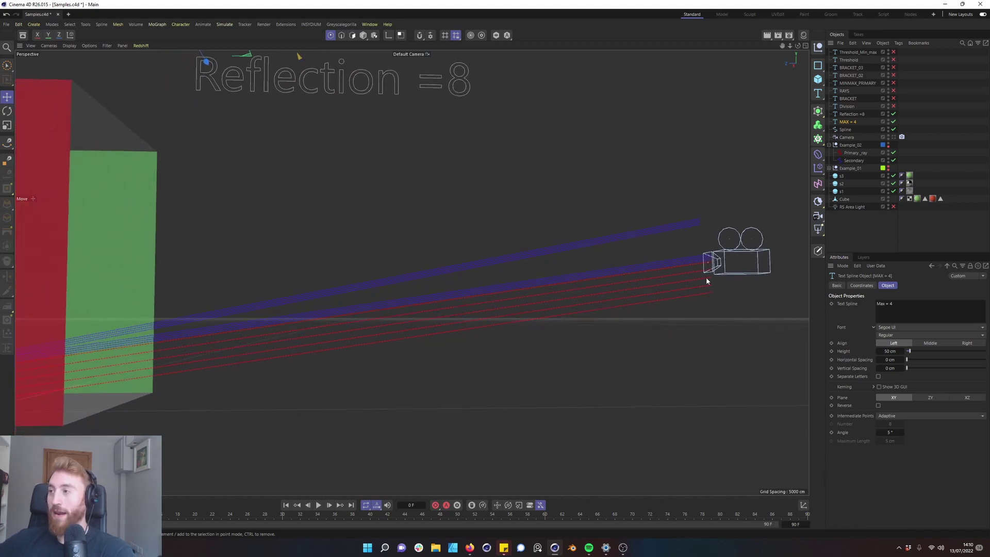
right_click_drag(677, 303, 423, 319, "alt")
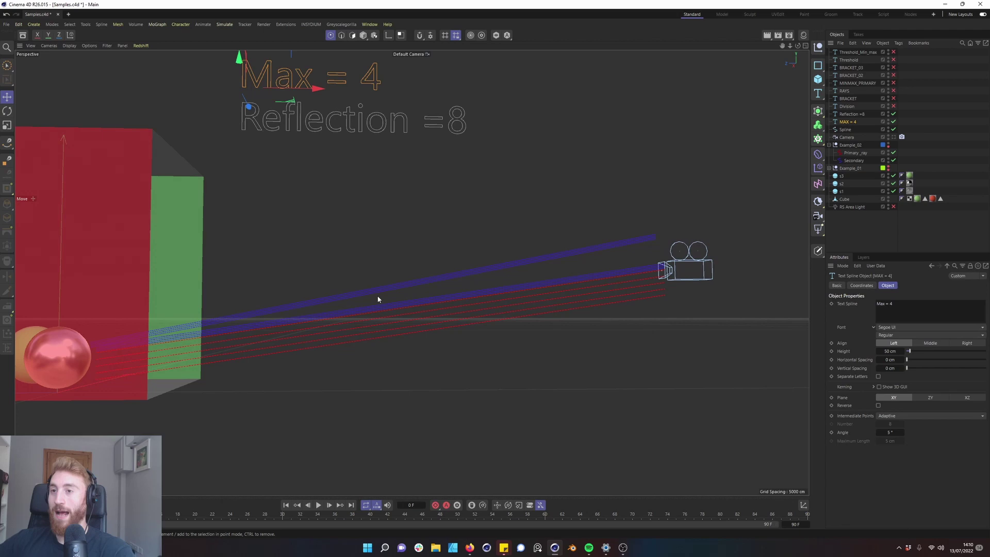
middle_click_drag(378, 298, 394, 322, "alt")
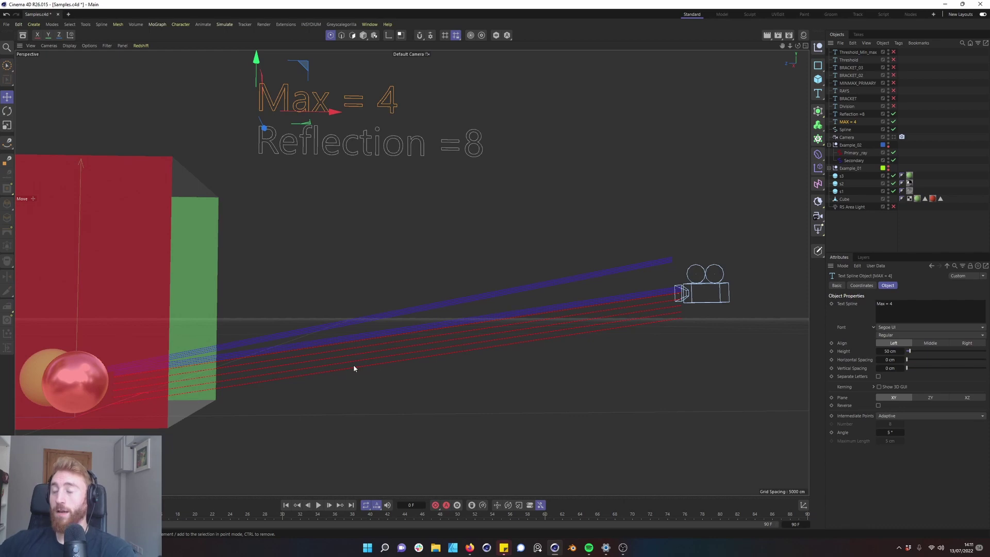
middle_click_drag(430, 191, 399, 281, "alt")
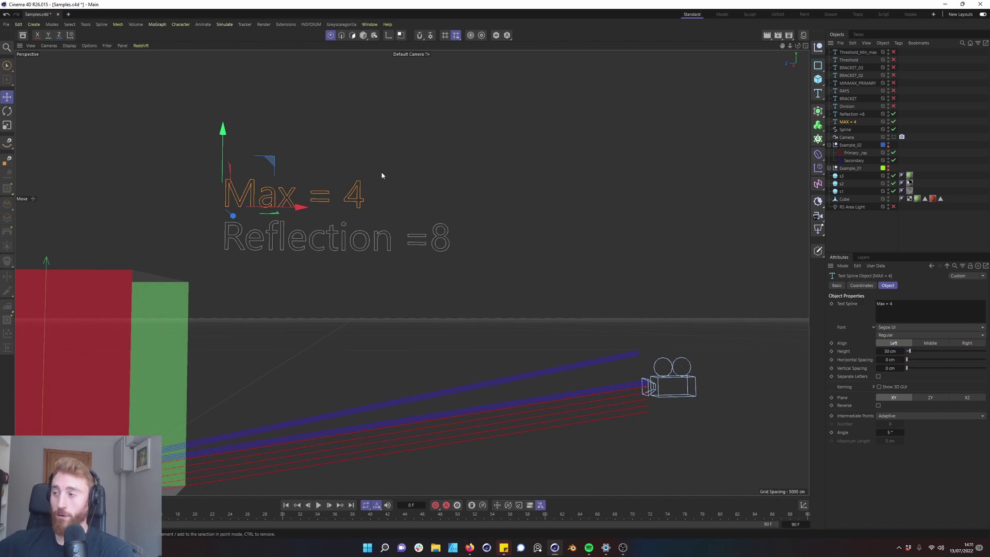
middle_click_drag(552, 320, 507, 116, "alt")
scroll(532, 168, "up", 3)
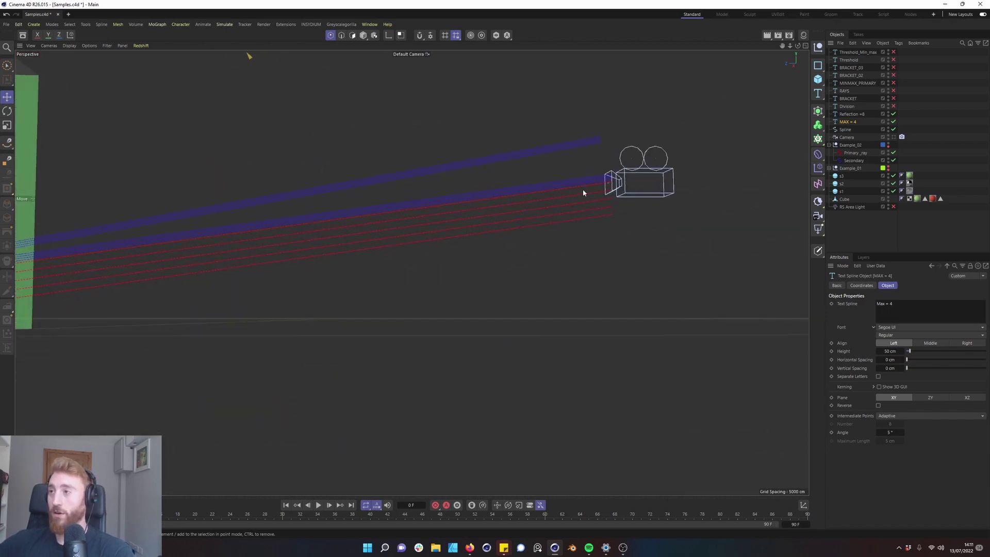
middle_click_drag(414, 197, 595, 167, "alt")
left_click_drag(118, 217, 128, 217, "alt")
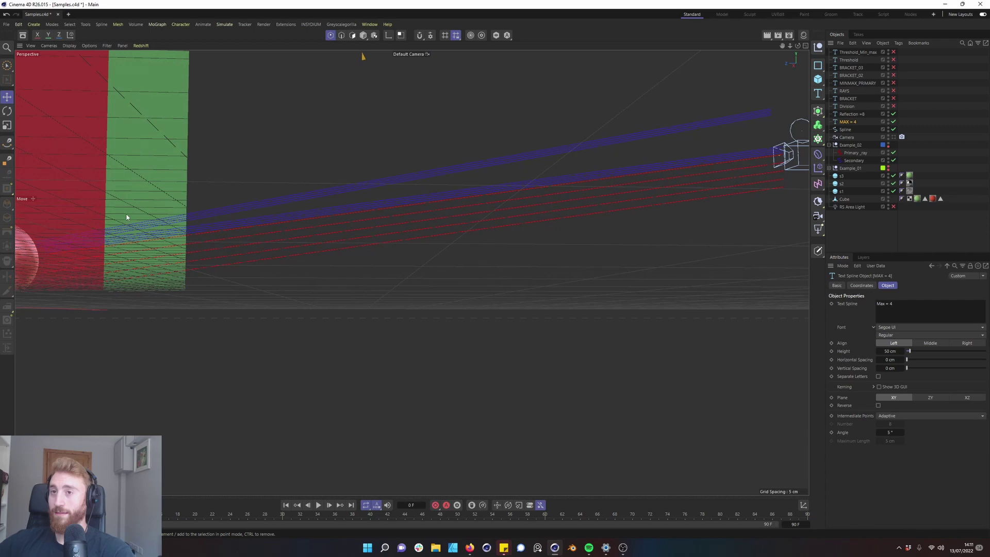
scroll(154, 211, "down", 2)
left_click_drag(272, 131, 393, 159, "alt")
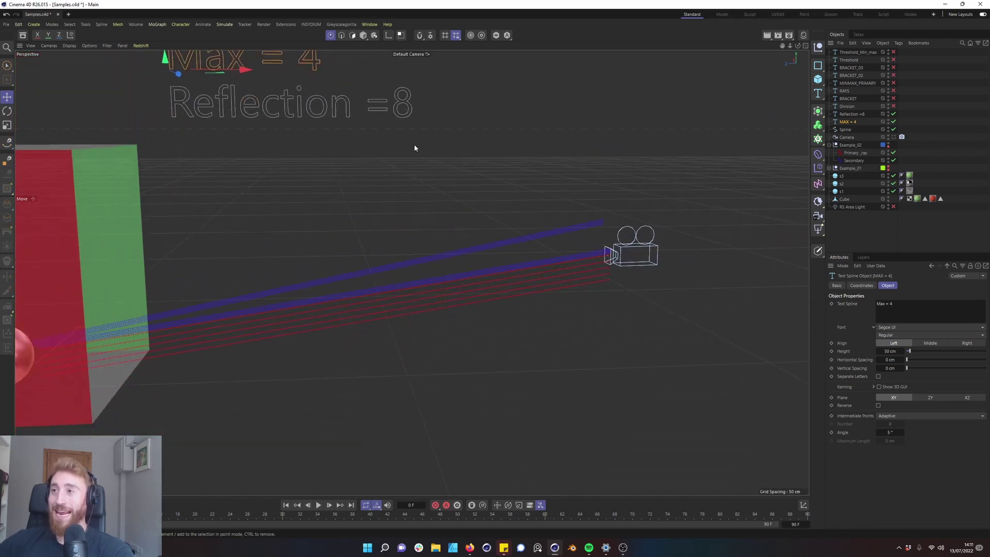
Step: Enable the BRACKET_02 and MINMAX_PRIMARY text splines to extend the explanation beside "2 primary rays per pixel"
left_click_drag(280, 269, 372, 222, "alt")
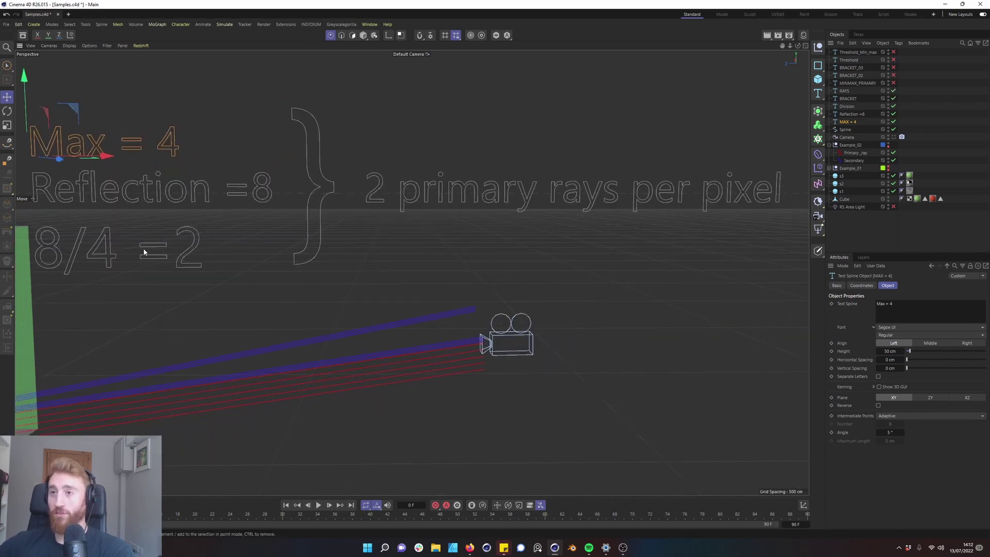
middle_click_drag(484, 248, 350, 161, "alt")
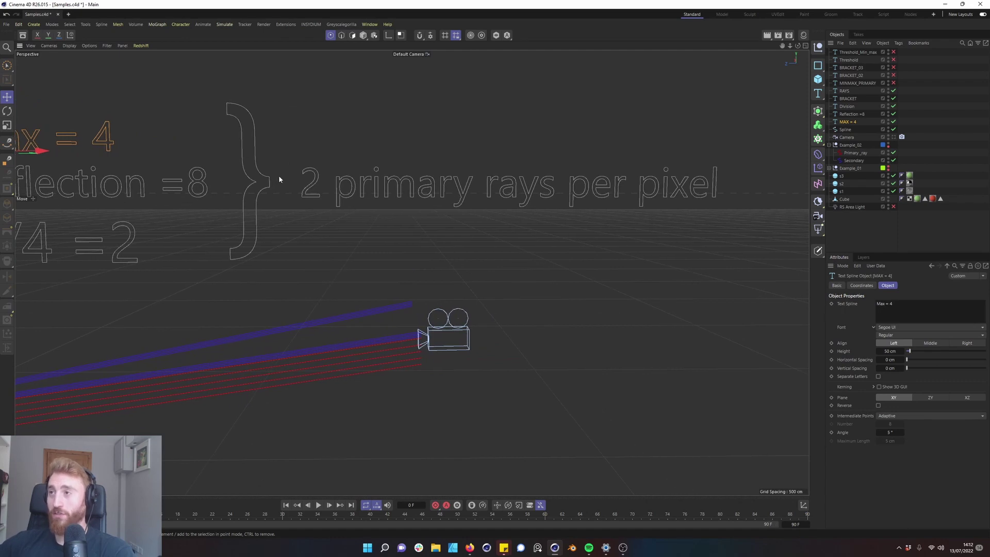
middle_click_drag(514, 256, 791, 166, "alt")
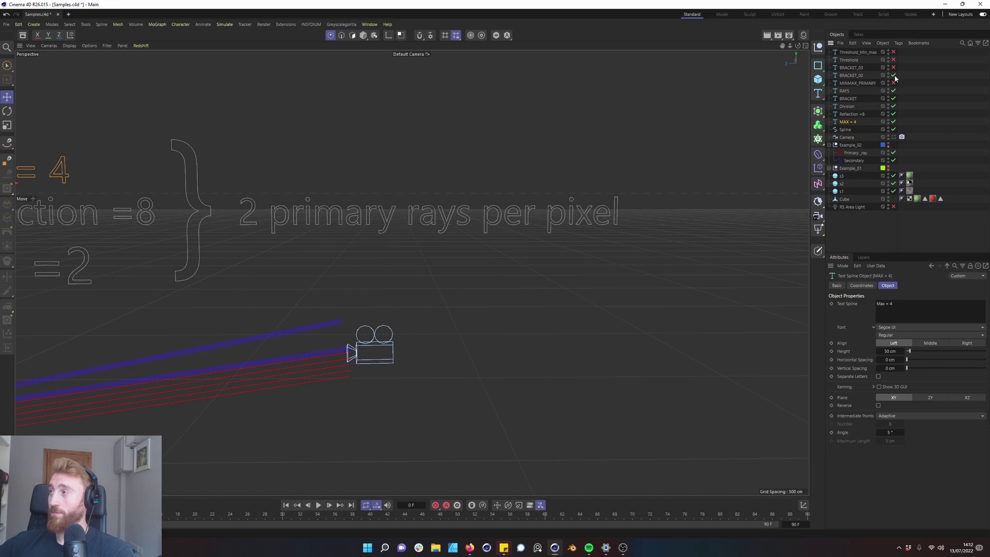
left_click(893, 75)
left_click(893, 83)
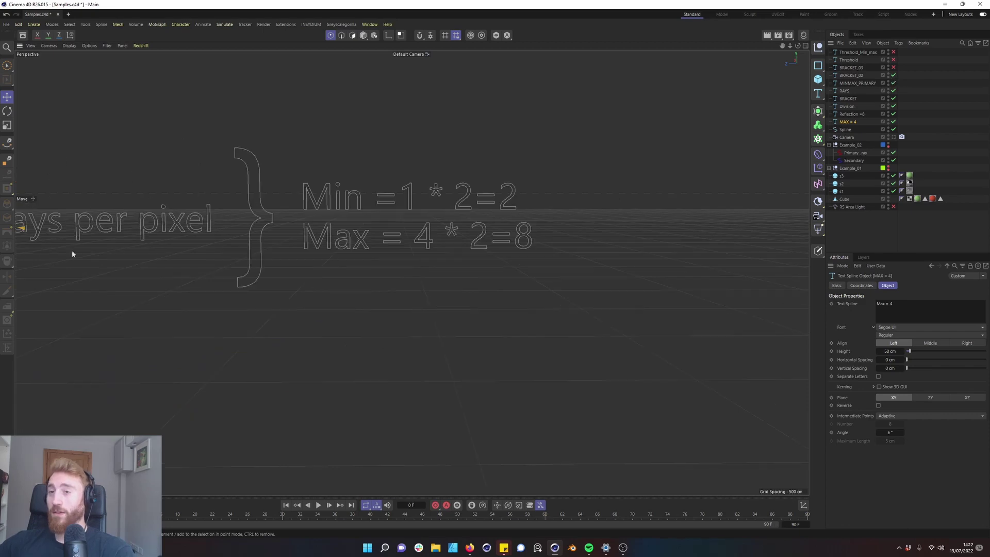
middle_click_drag(317, 239, 238, 251, "alt")
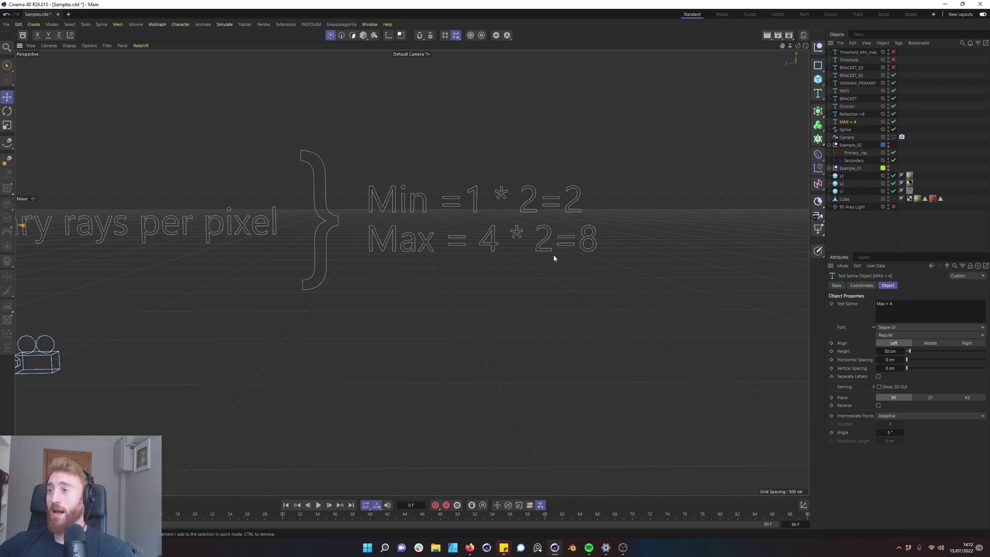
middle_click_drag(246, 345, 547, 362)
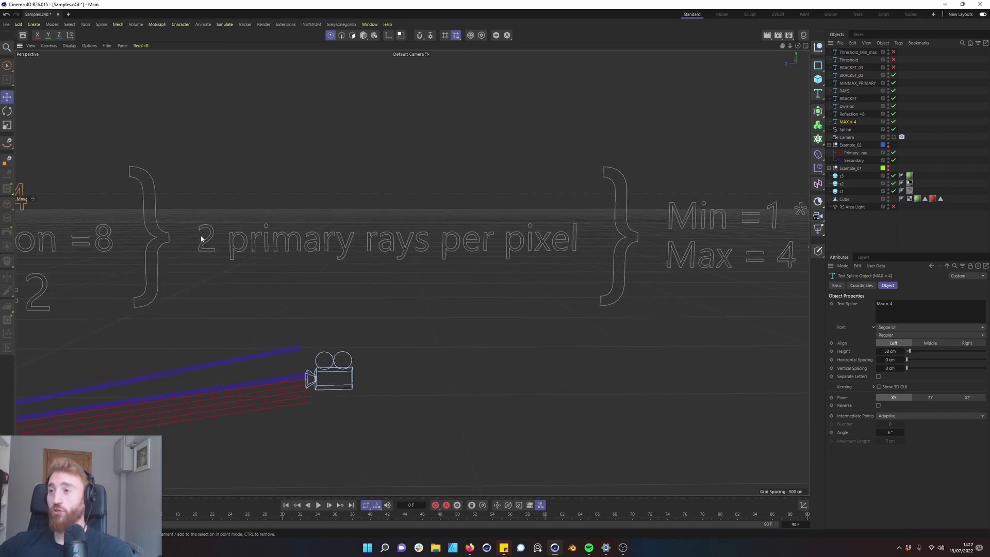
middle_click_drag(618, 264, 160, 230)
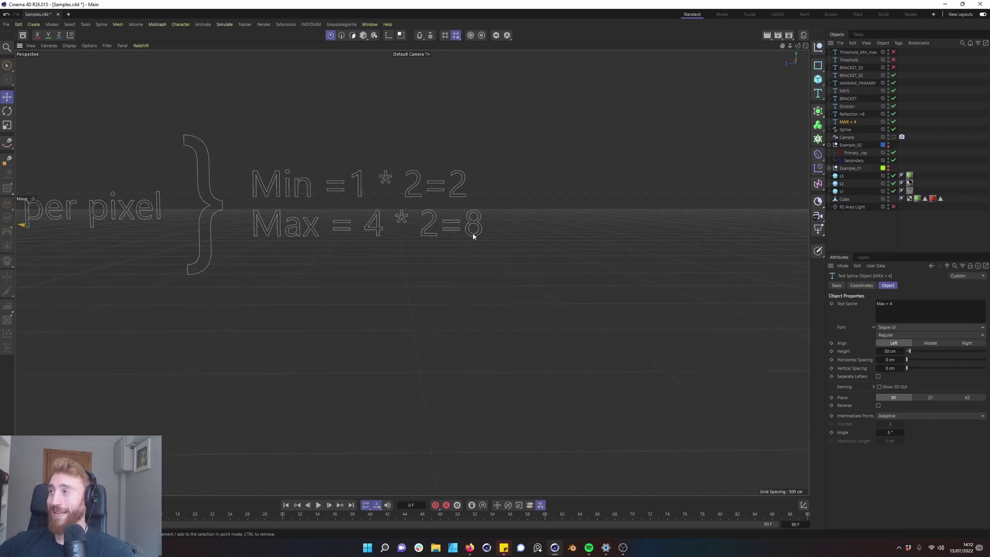
Step: Enable the BRACKET_03, Threshold and Threshold_Min_max text splines, and review the full row of sampling formulas
left_click(893, 67)
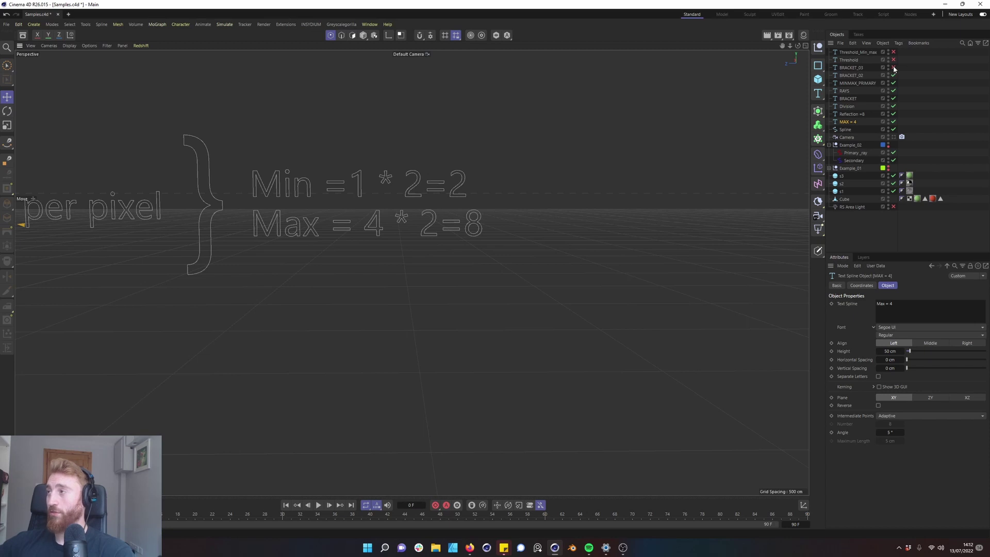
middle_click_drag(703, 160, 472, 239)
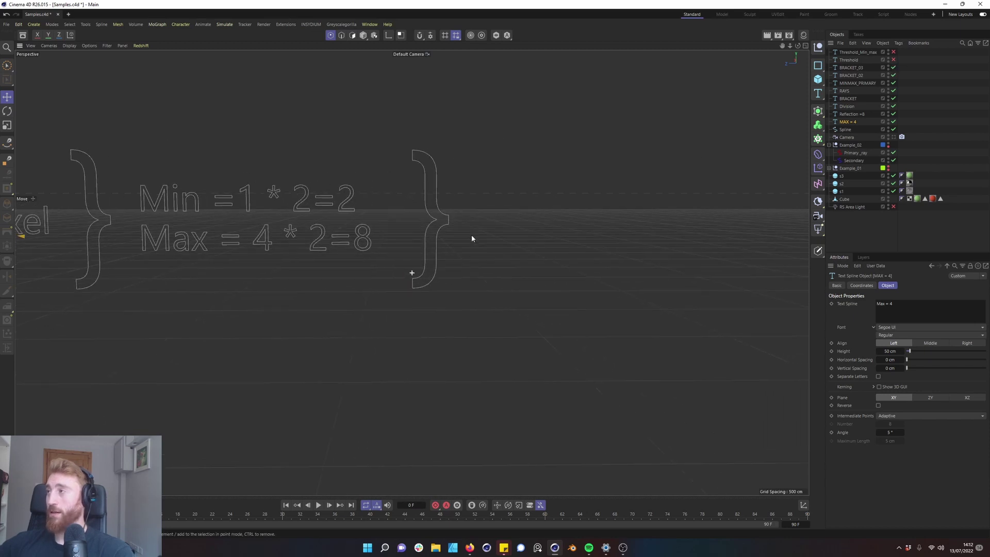
left_click(894, 60)
left_click(893, 52)
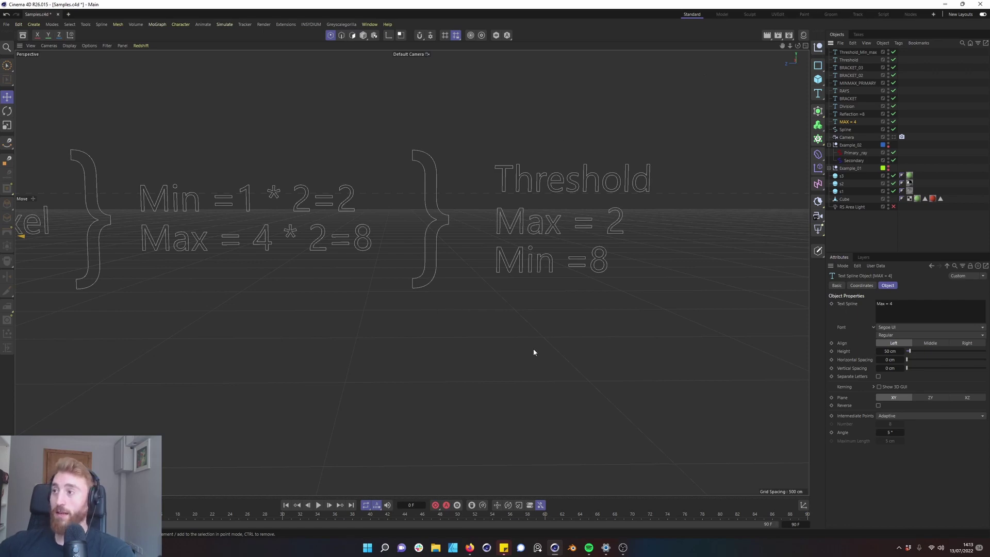
middle_click_drag(232, 239, 470, 210, "alt")
scroll(470, 210, "down", 3)
middle_click_drag(201, 210, 575, 200, "alt")
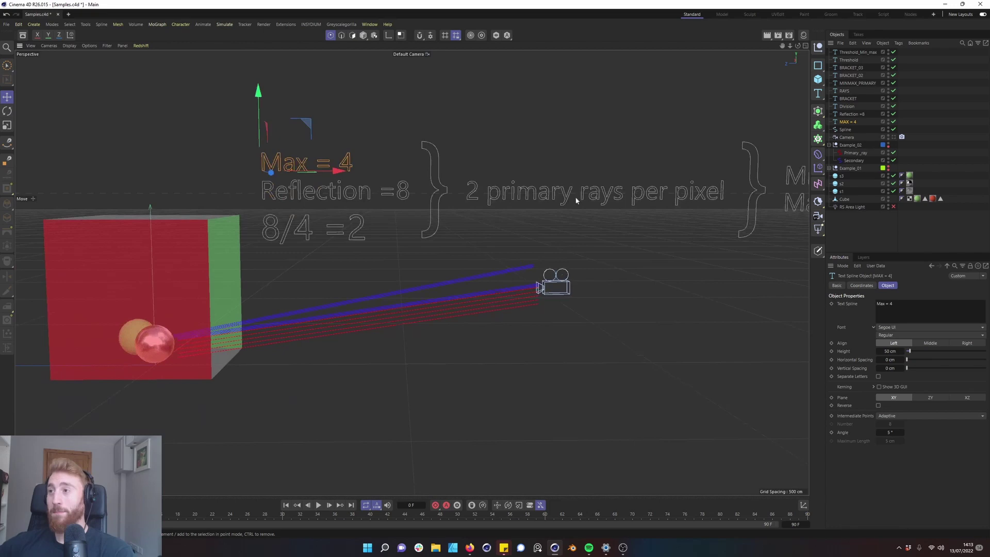
scroll(576, 200, "down", 1)
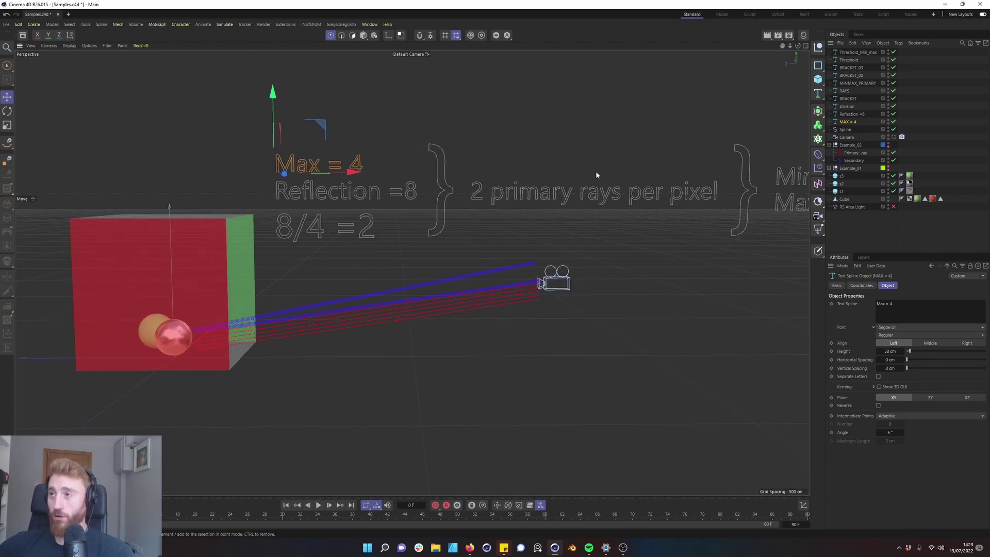
left_click_drag(594, 172, 711, 146, "alt")
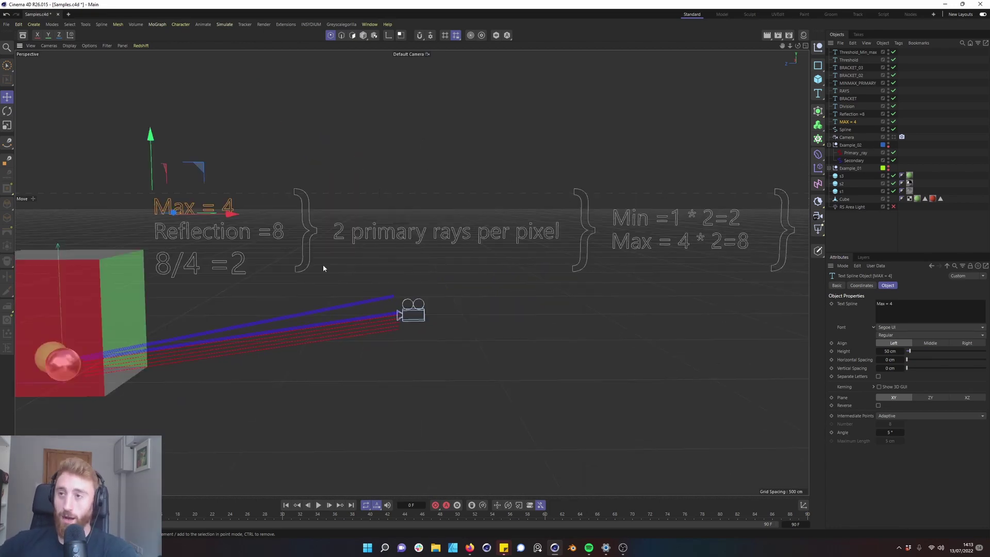
Step: Open the render settings and dock their window beside the perspective viewport
left_click(792, 38)
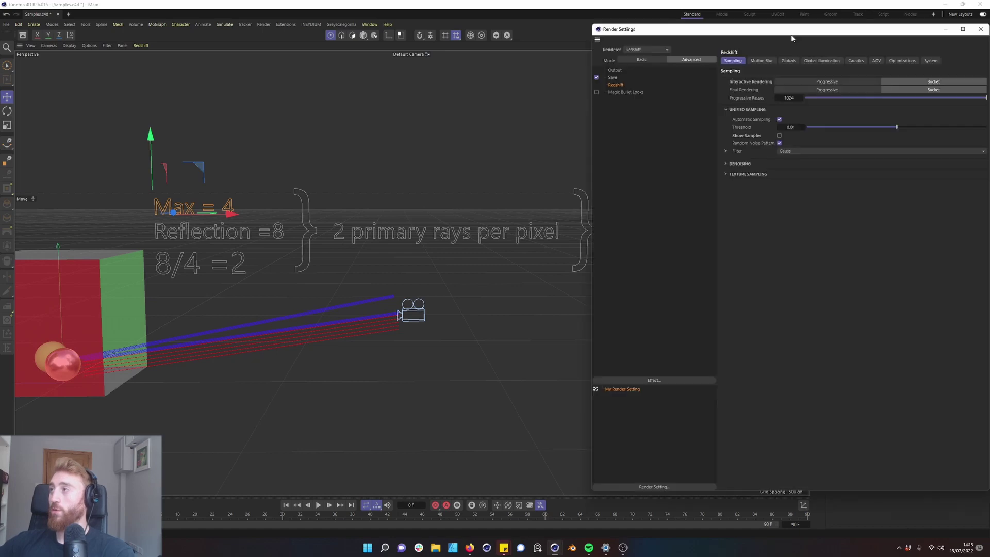
left_click_drag(651, 26, 913, 98)
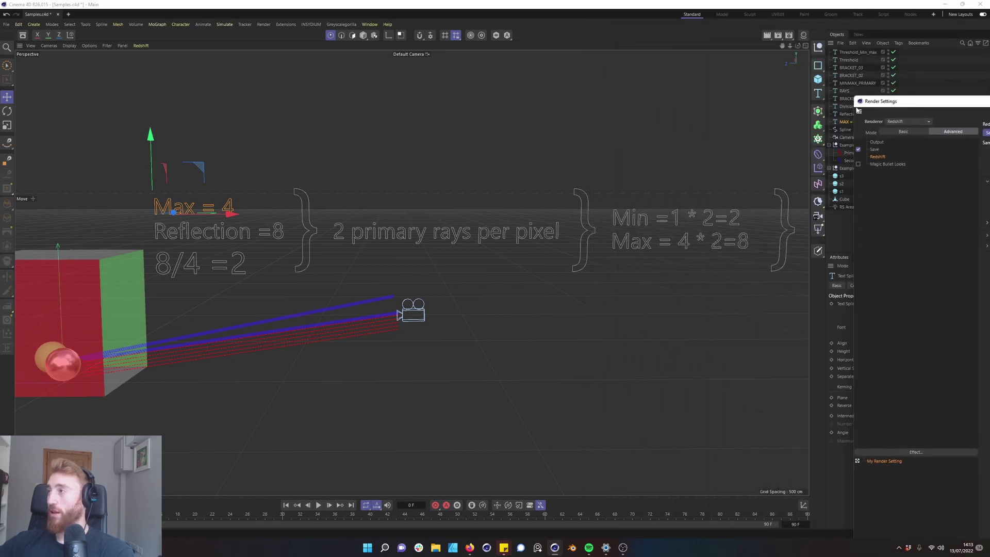
left_click_drag(798, 98, 716, 117)
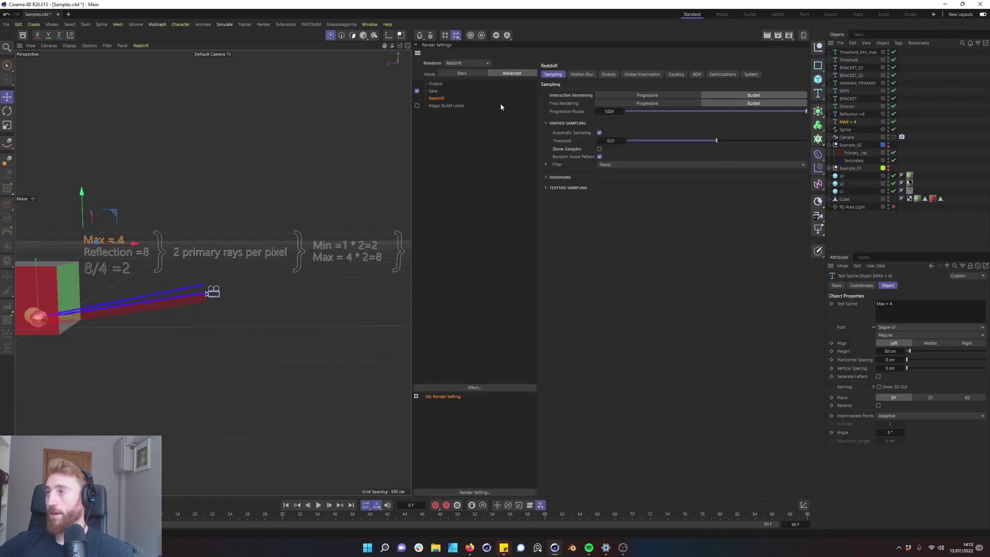
Step: Turn off automatic sampling, keep Samples Max at 16, and enable the Reflection override with its options expanded
left_click(599, 132)
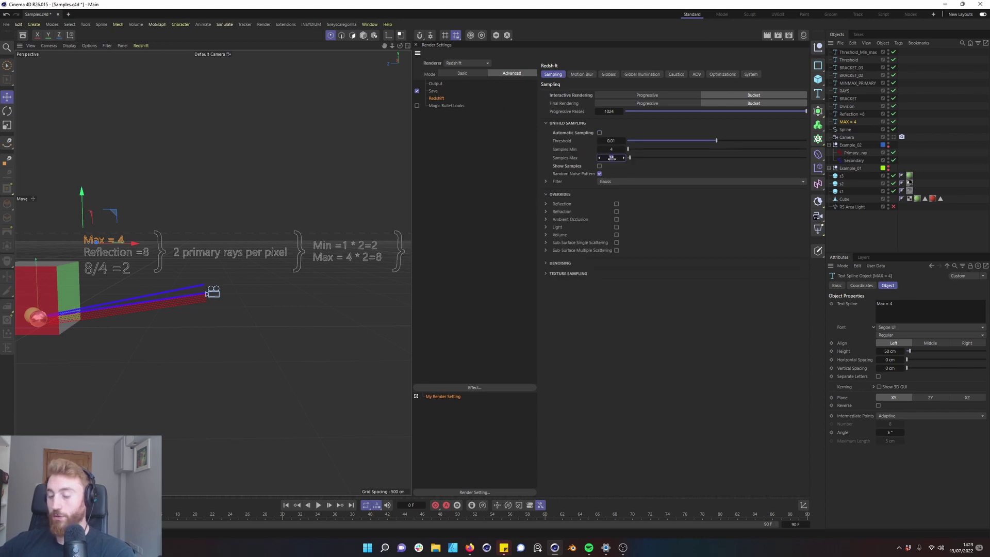
type("16")
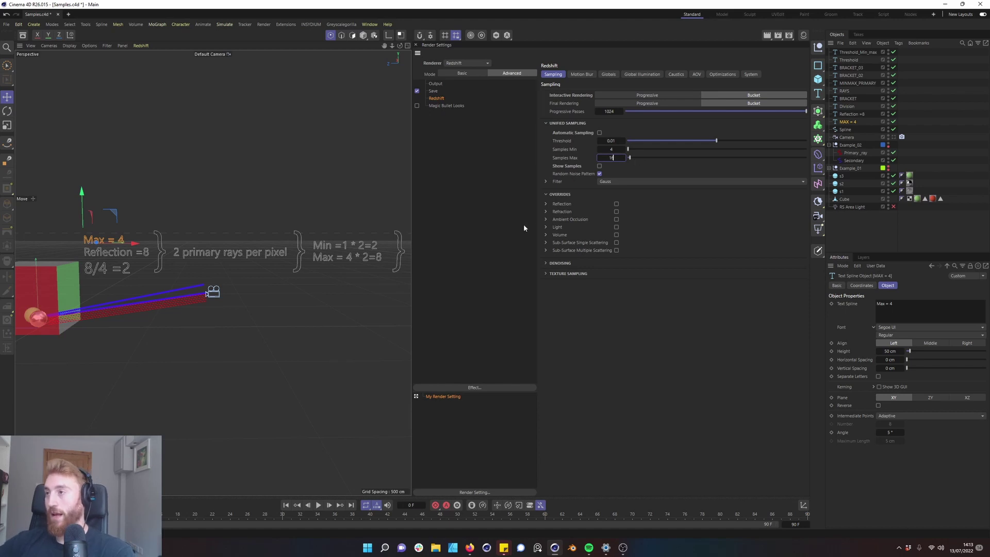
left_click(616, 204)
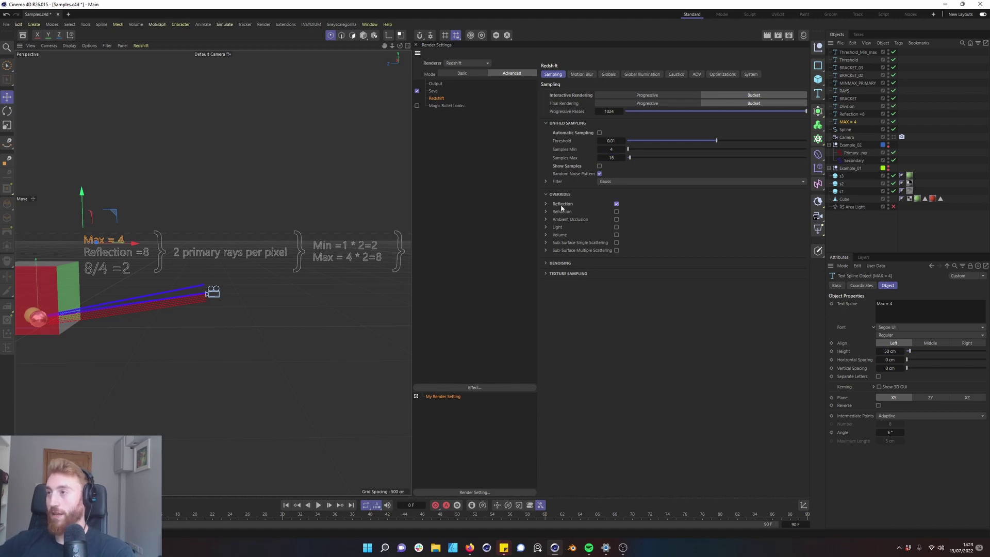
left_click(546, 203)
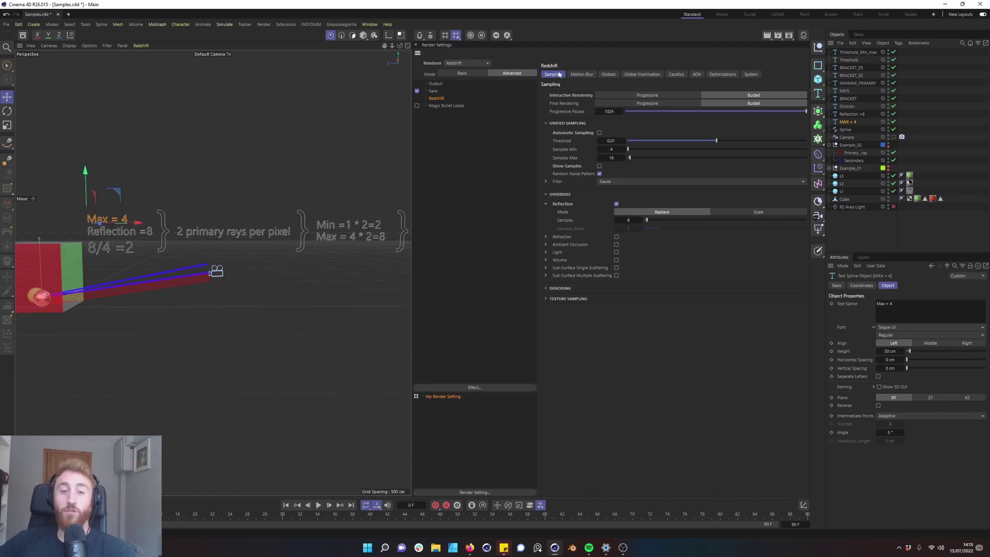
Step: Check the Brute Force Rays setting under Global Illumination and return to the sampling settings
left_click(627, 76)
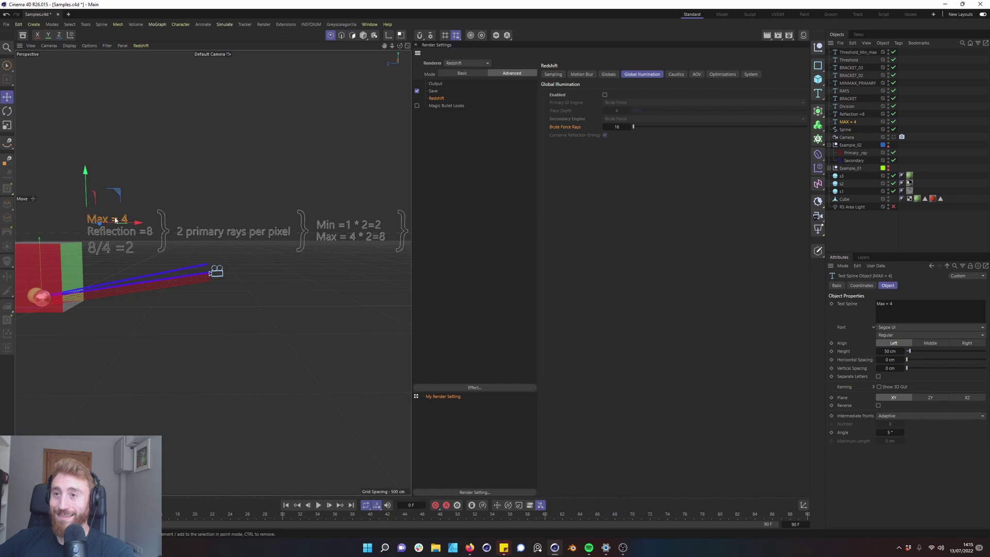
left_click(552, 74)
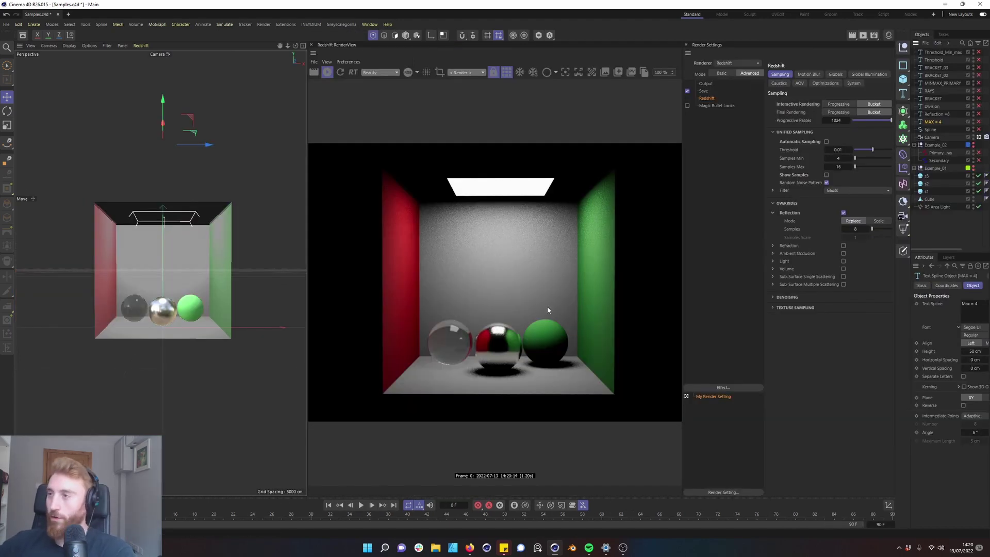
Step: Set Samples Max to 8 in unified sampling and bring up the stored render snapshot for comparison
scroll(547, 310, "up", 2)
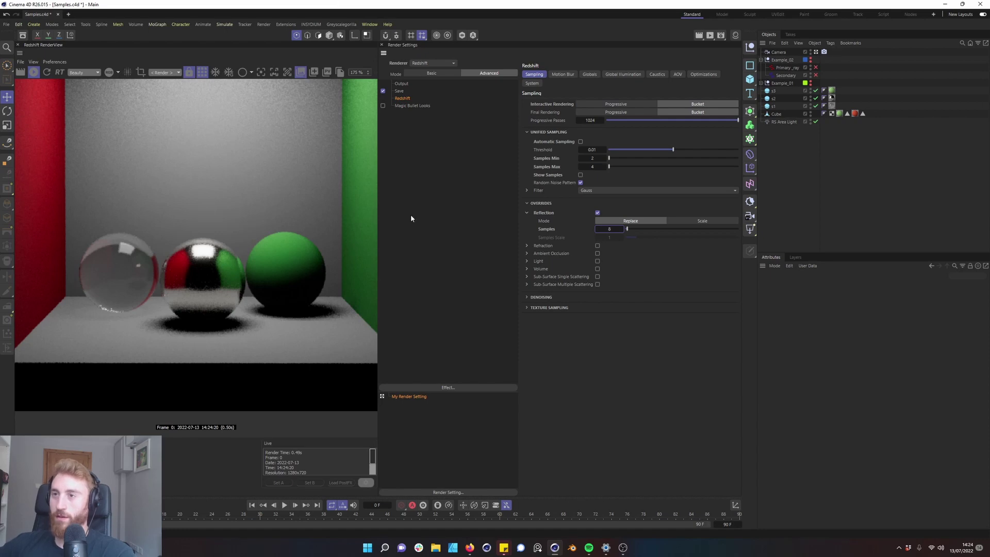
middle_click_drag(280, 208, 288, 227)
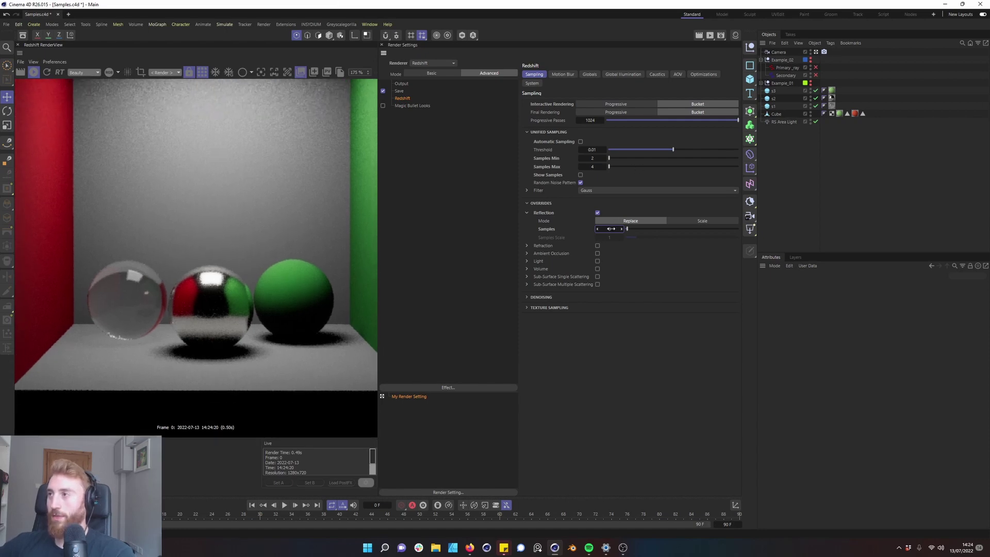
left_click(592, 166)
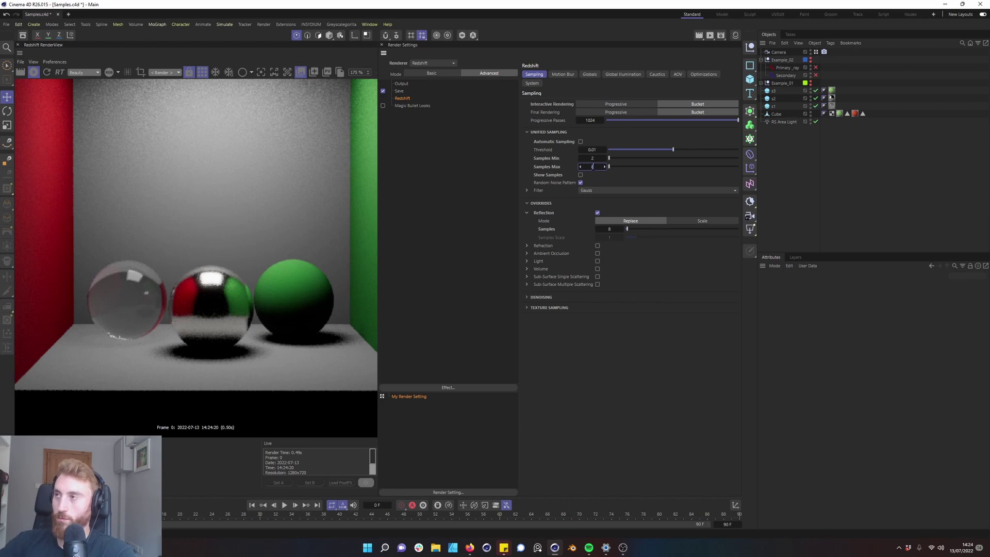
type("8")
key("Return")
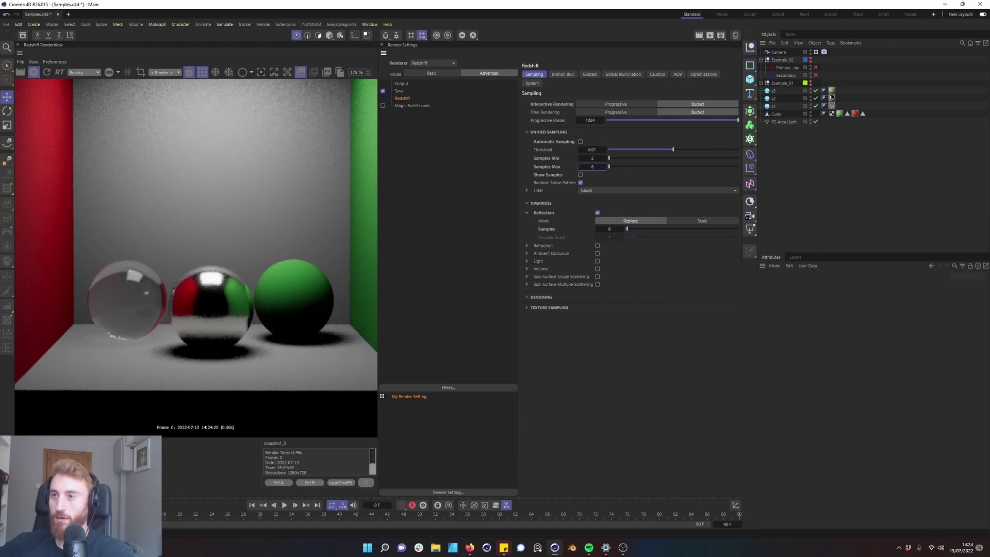
left_click(93, 462)
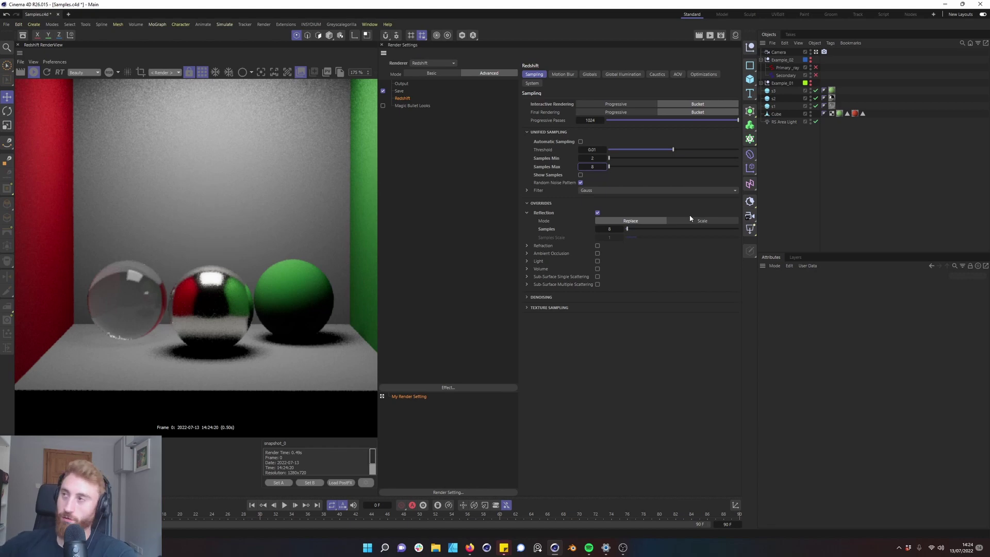
Step: Set the Reflection override's samples to 64, and after that render raise them to 128
left_click(609, 229)
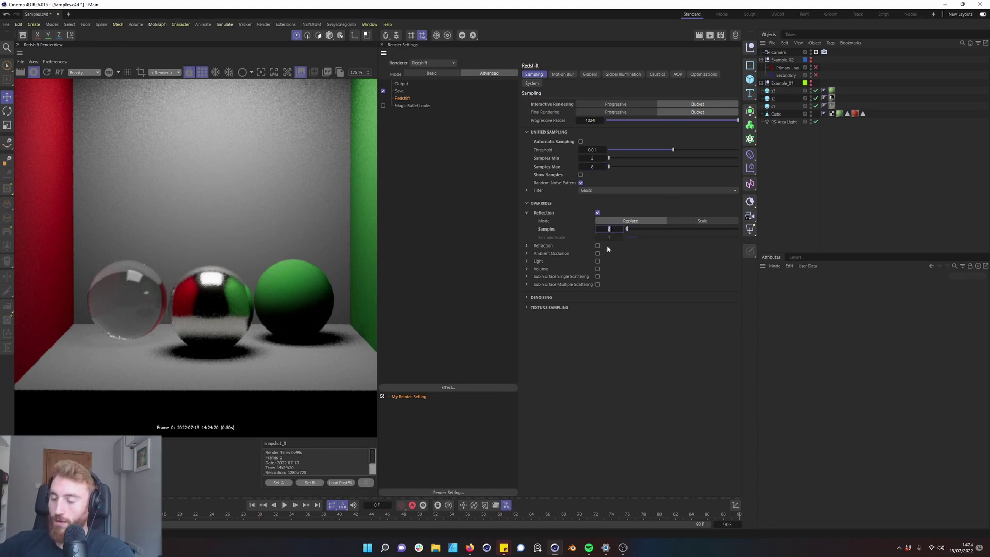
type("64")
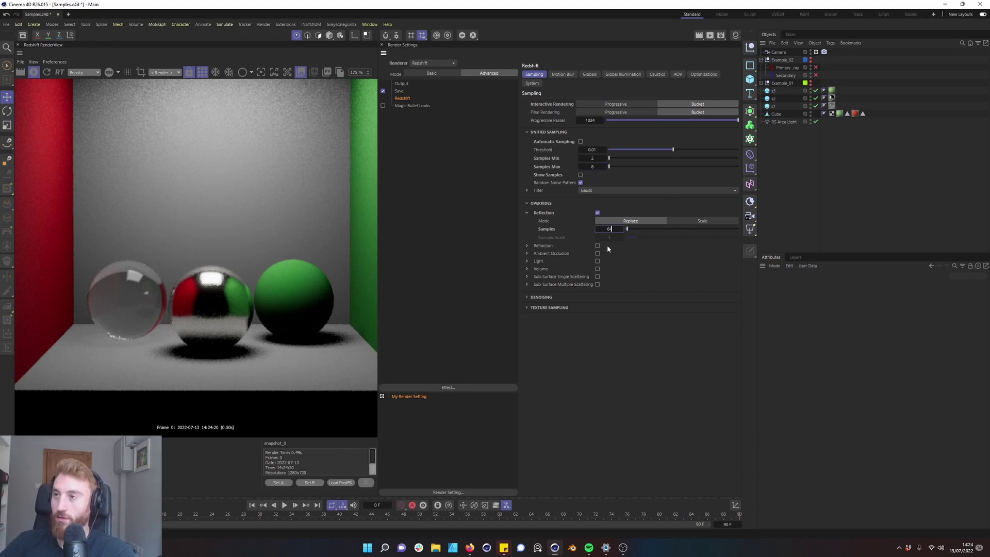
key("Return")
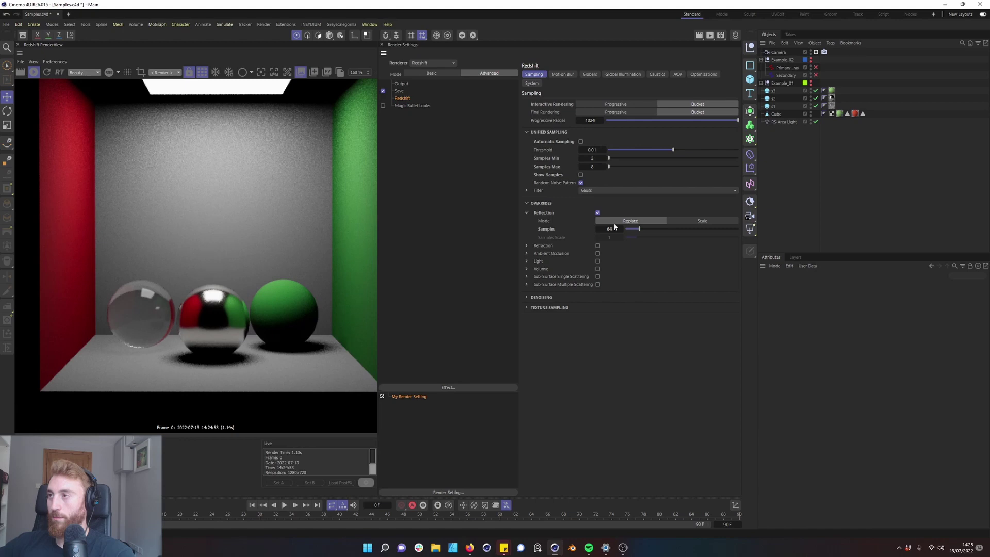
left_click_drag(612, 229, 649, 229)
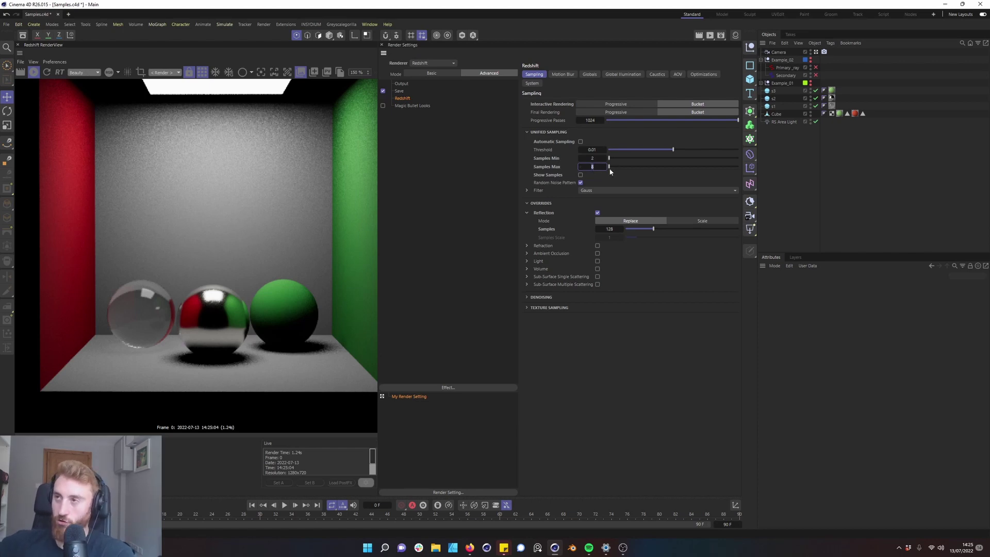
Step: Raise Samples Max in unified sampling to 16 and after that to 32, and set Samples Min to 4
type("16")
key("Return")
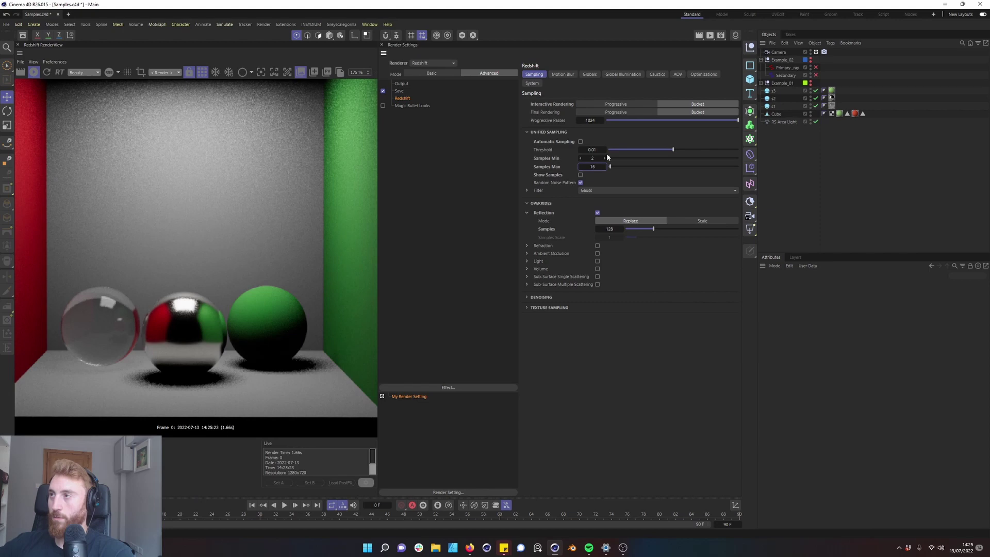
left_click(593, 166)
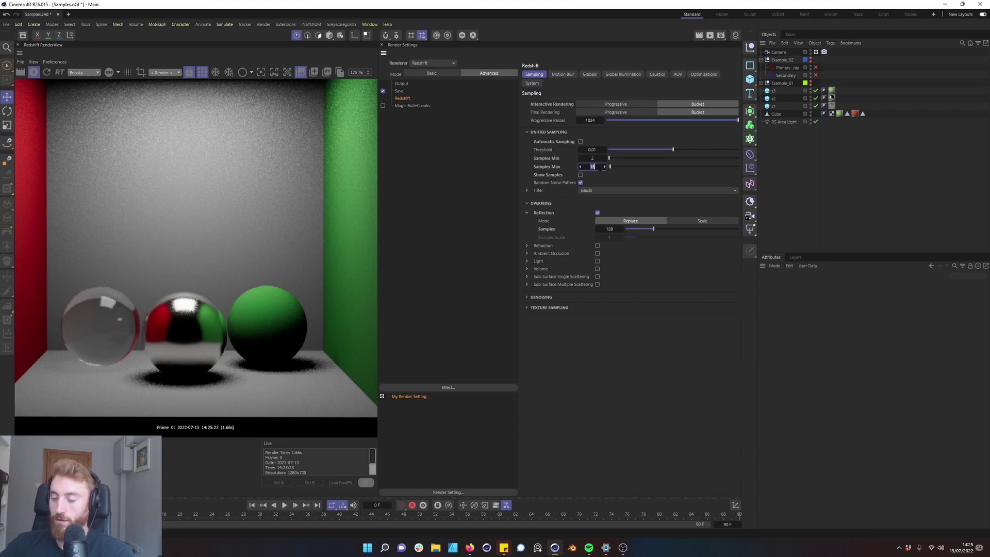
type("32")
key("Return")
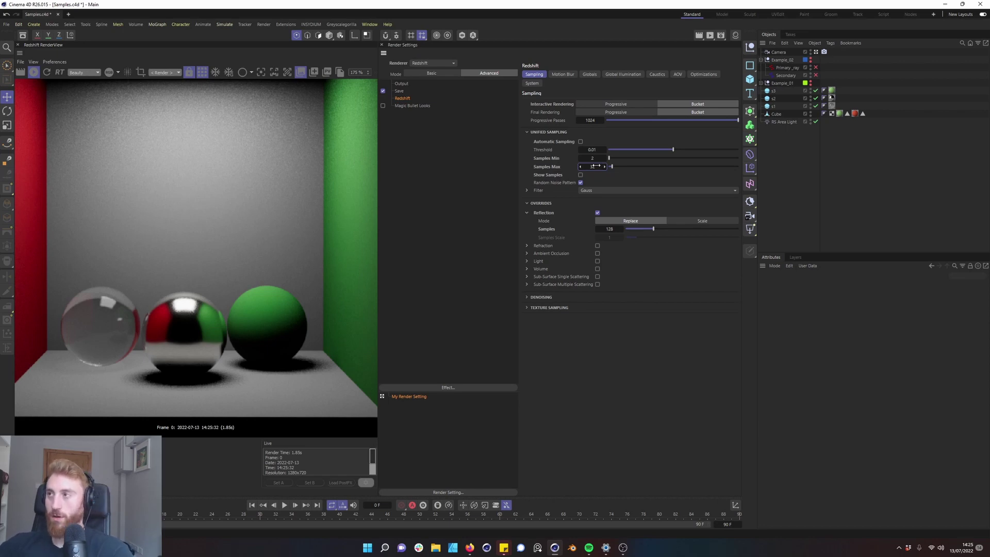
left_click(594, 158)
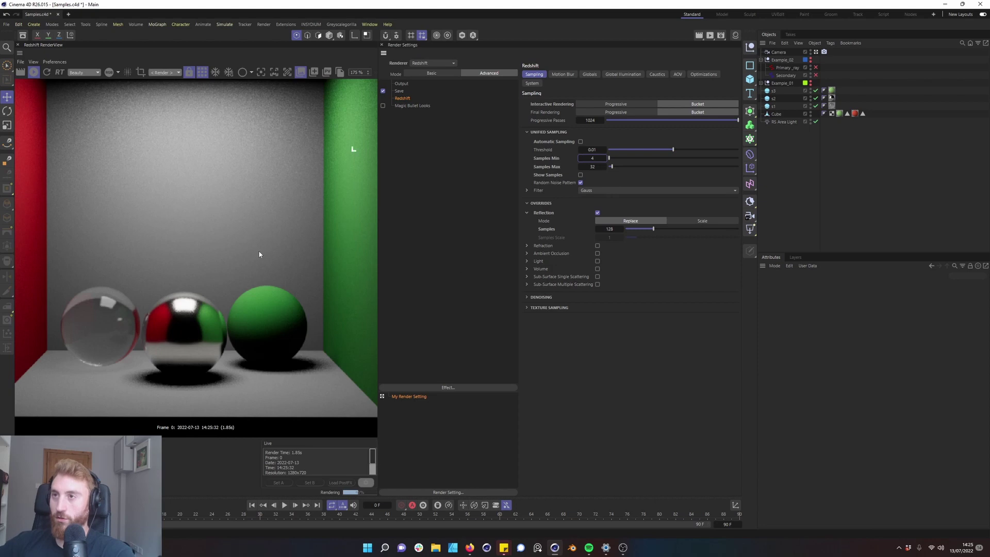
Step: Store the current render as a snapshot and compare it alternately with the previous snapshot
middle_click_drag(221, 288, 221, 305, "alt")
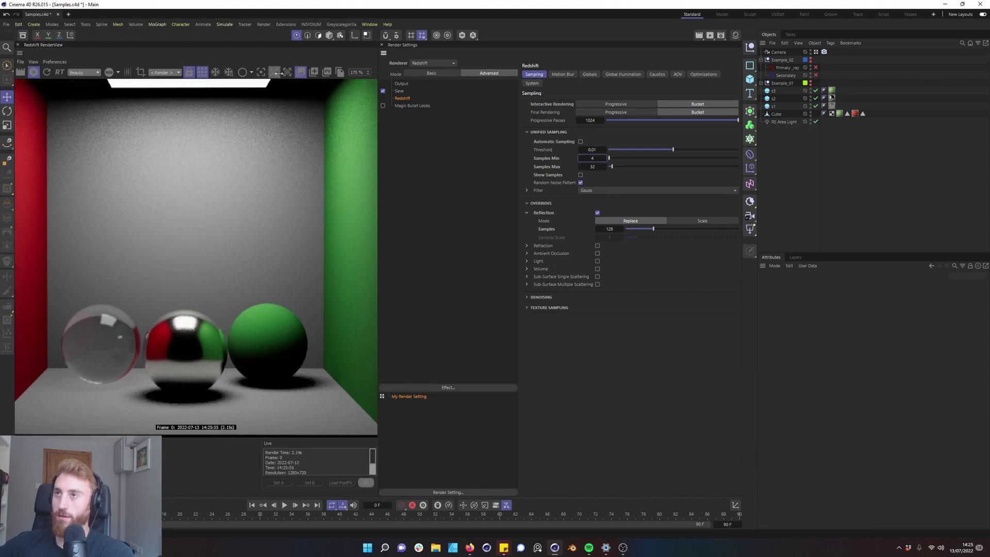
left_click(144, 472)
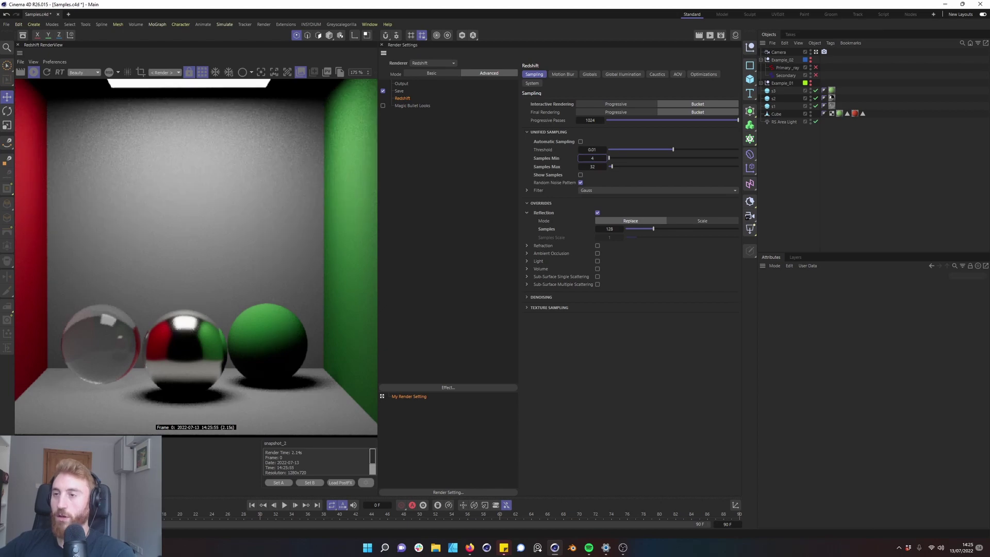
left_click(93, 471)
left_click(145, 472)
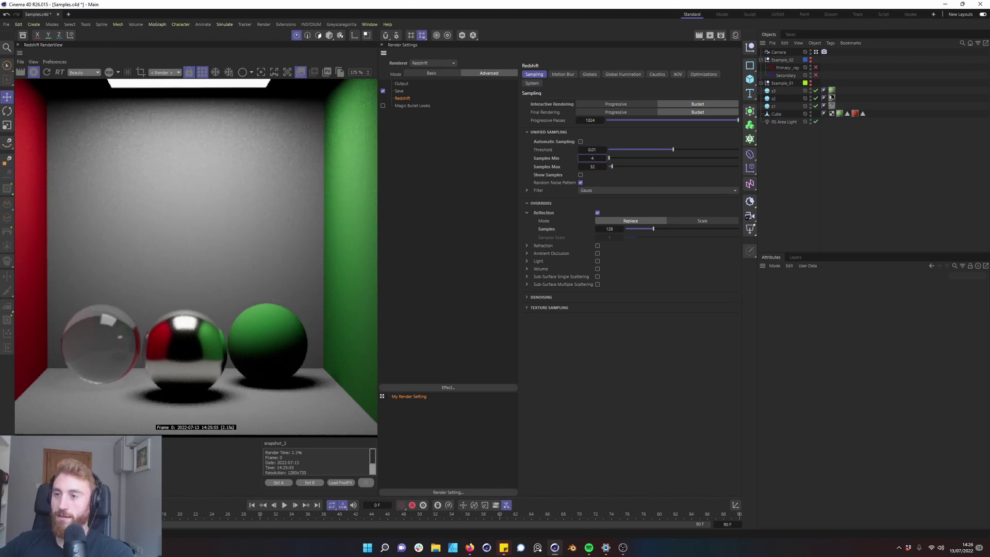
left_click(93, 472)
left_click(144, 472)
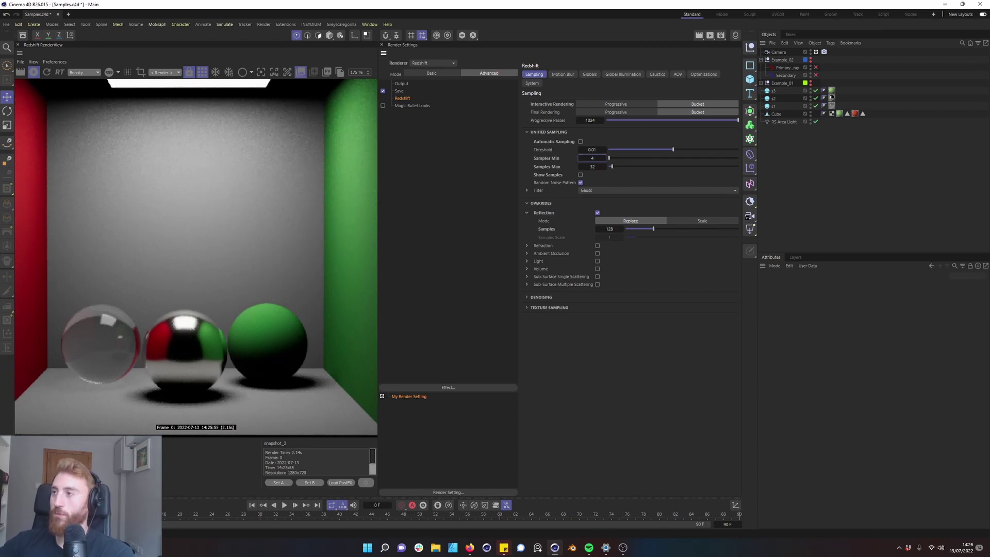
Step: Set the Reflection override's samples to 512 and store the new render as a snapshot
left_click(610, 229)
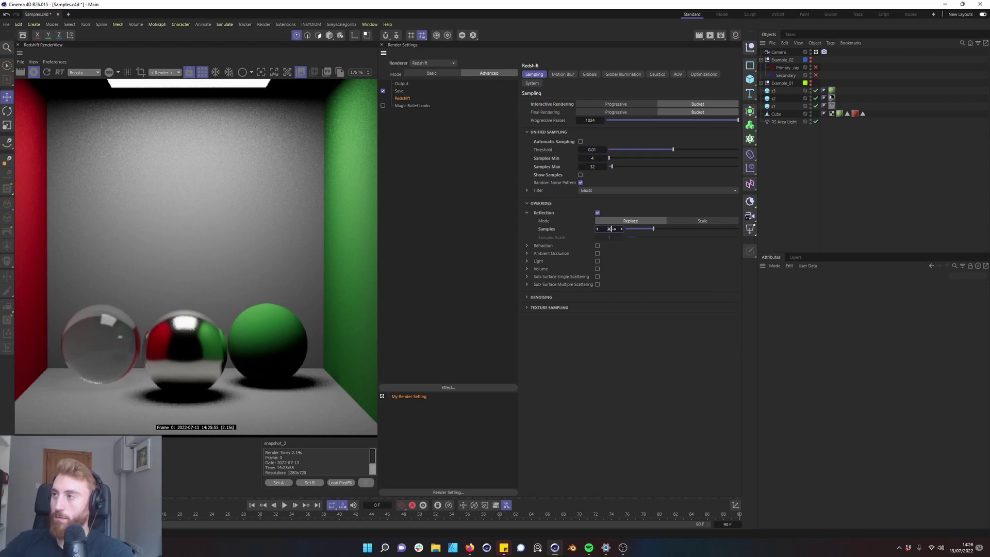
key("Return")
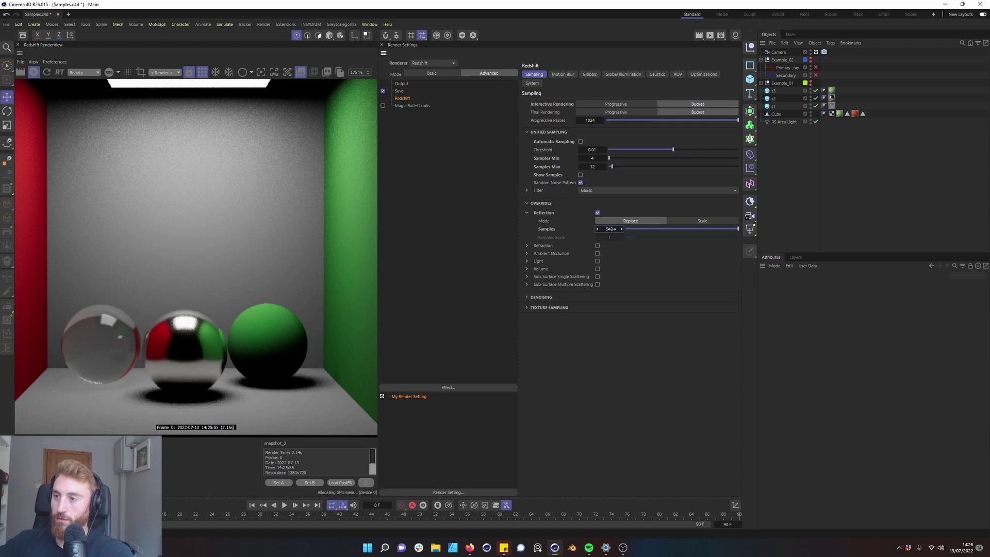
left_click(174, 466)
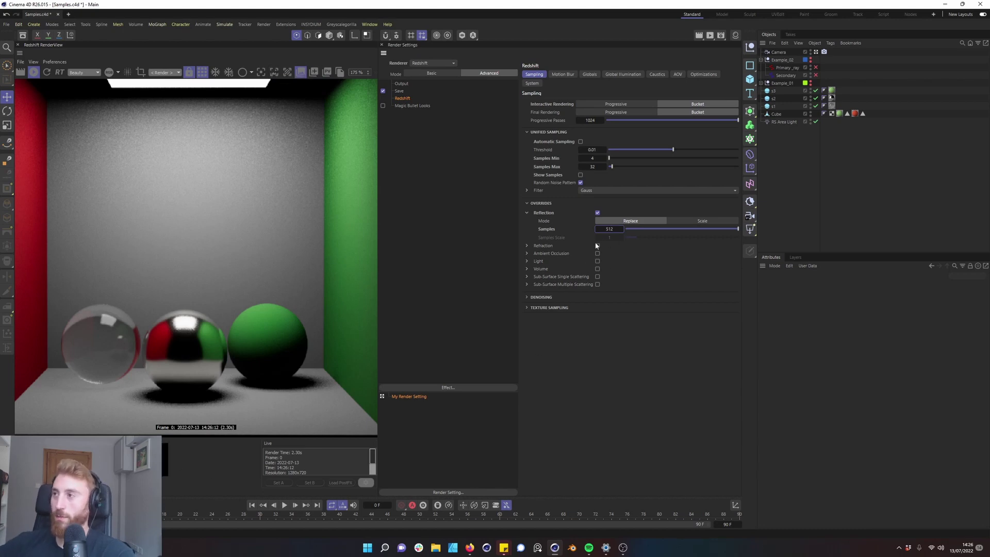
Step: Compare the two latest render snapshots of the whole Cornell box
left_click(139, 460)
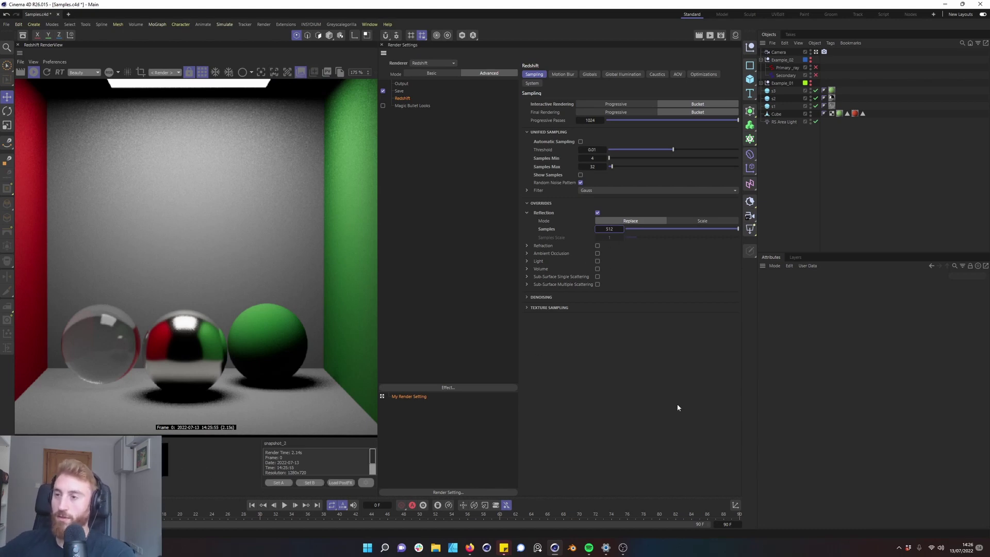
key("Right")
key("Right")
key("Left")
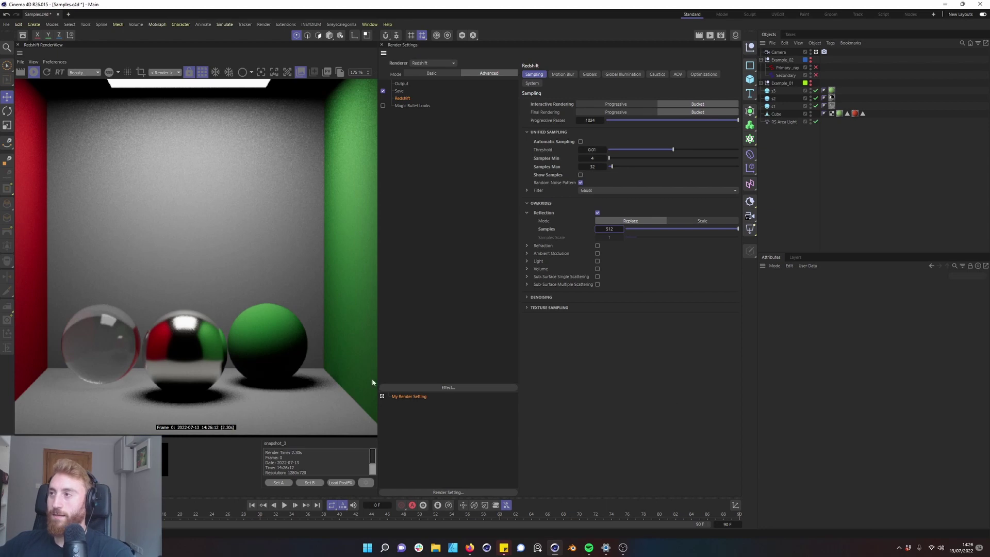
Step: Examine the reflections on the chrome sphere up close, alternating between the two latest snapshots
scroll(187, 335, "up", 3)
scroll(187, 335, "up", 1)
middle_click_drag(186, 335, 212, 225)
key("Right")
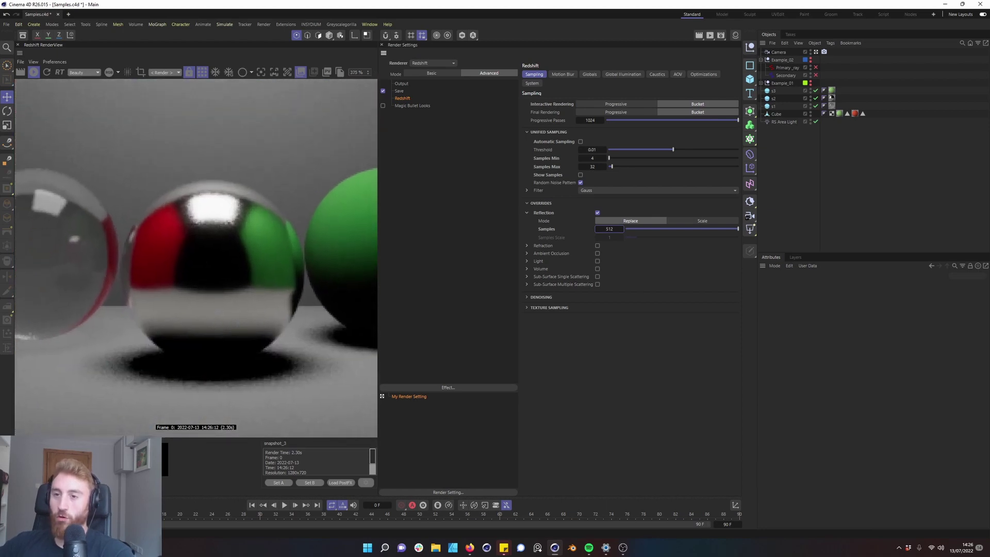
key("Right")
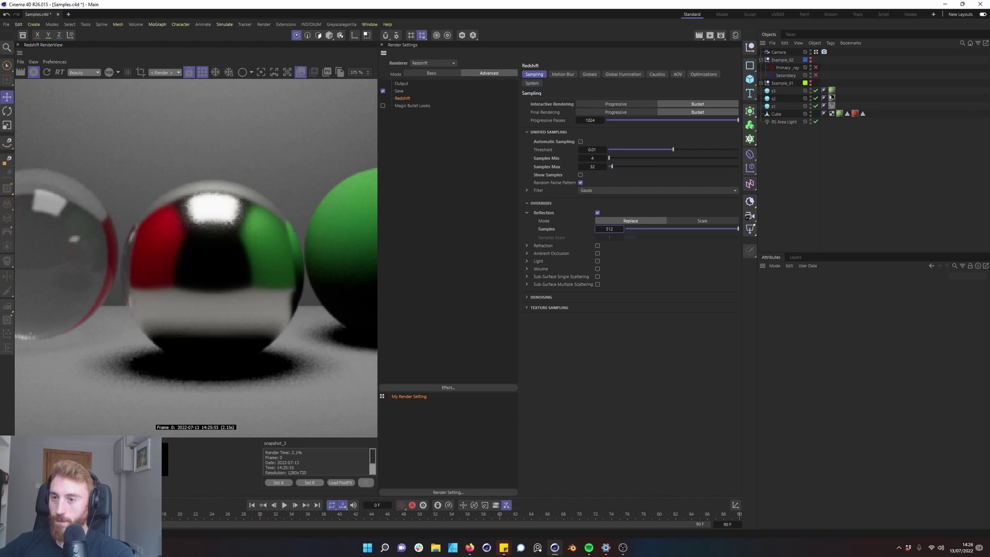
key("Right")
key("Right")
key("Right")
key("Right")
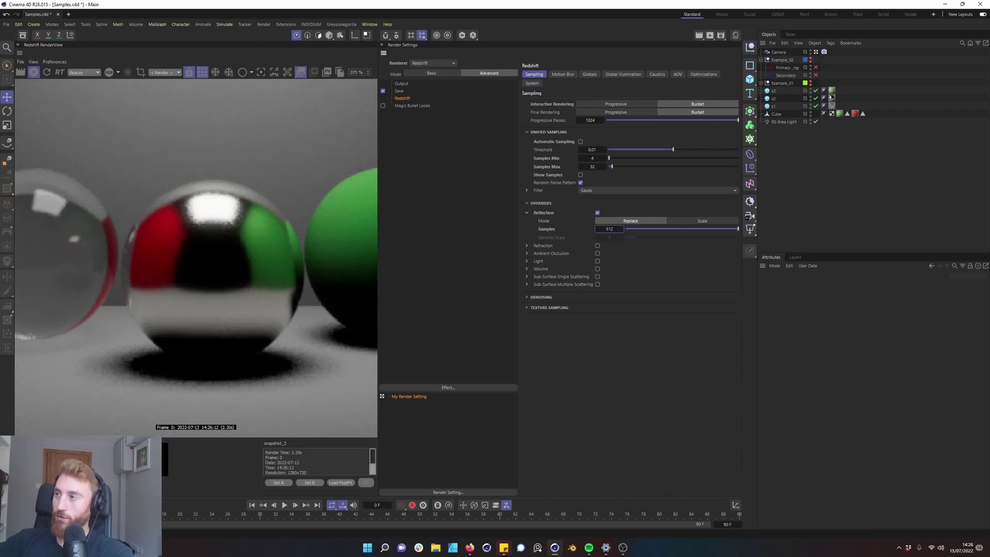
Step: Turn on Show Samples, examine how samples are distributed over the spheres and the box, and turn it off again
left_click(580, 175)
scroll(252, 198, "down", 5)
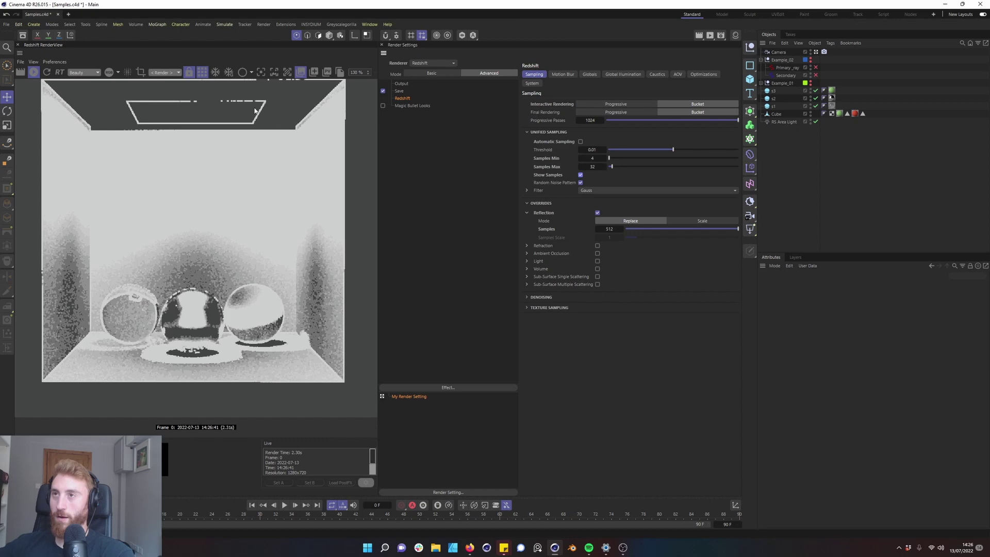
scroll(246, 341, "up", 3)
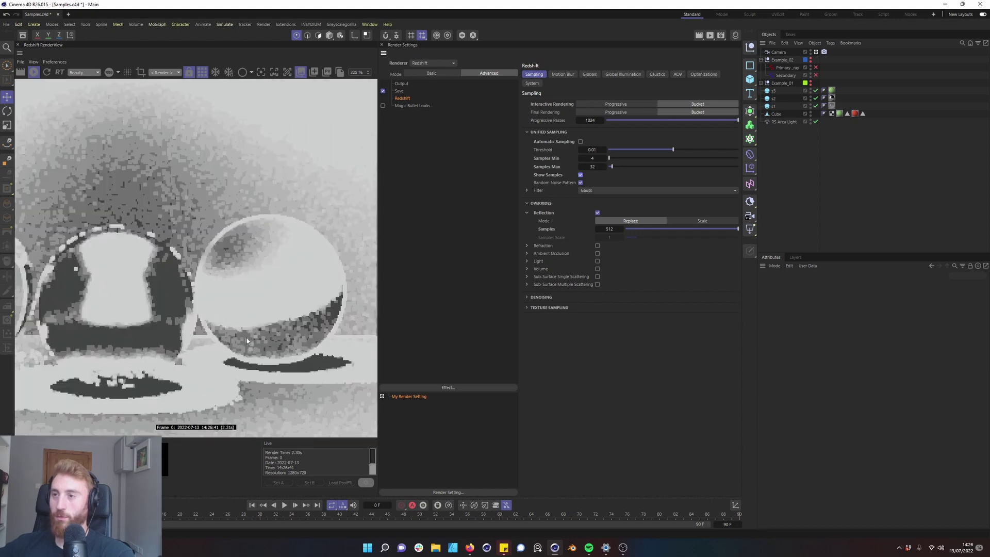
left_click_drag(148, 335, 231, 333)
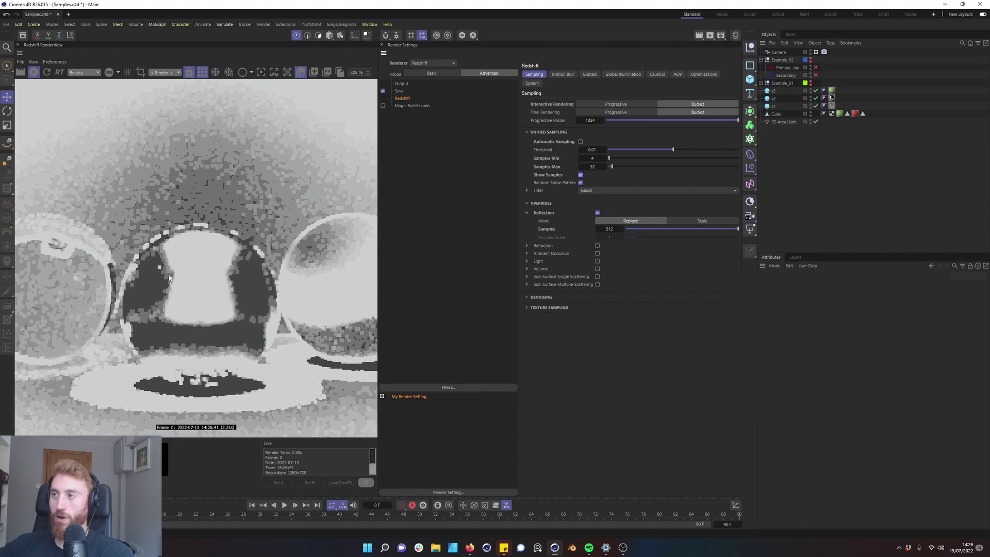
scroll(169, 277, "down", 3)
scroll(227, 260, "down", 3)
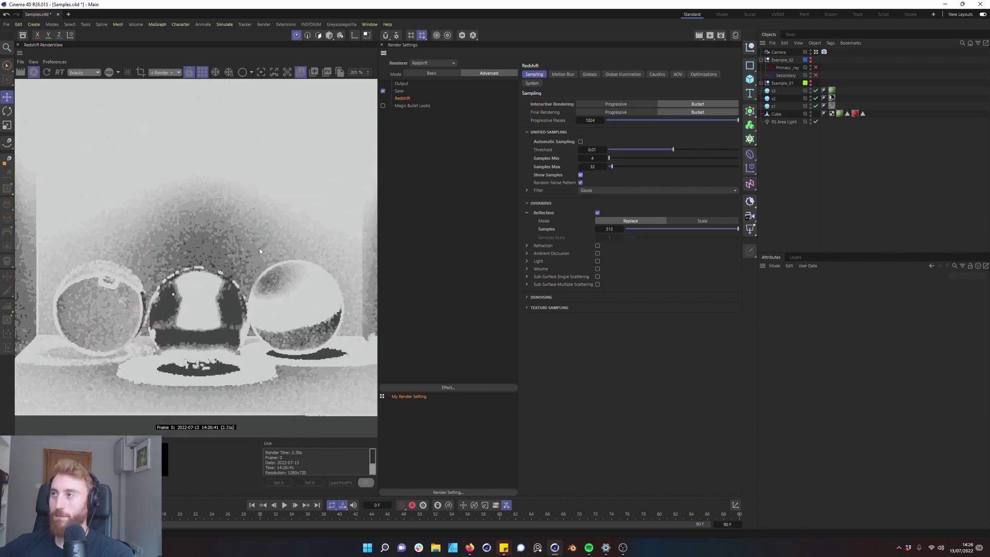
left_click(580, 175)
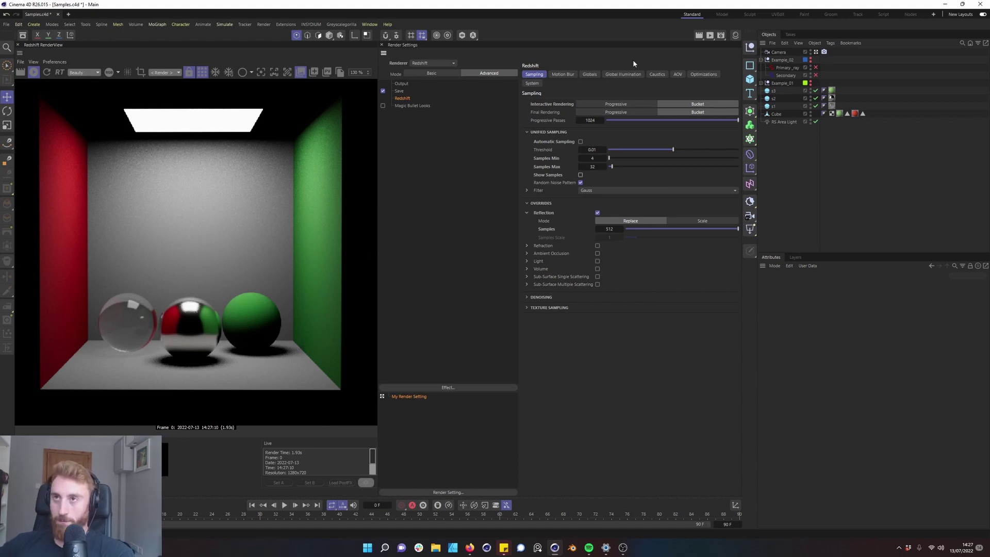
Step: Enable Global Illumination, inspect the noise around the spheres, and store the render as a snapshot
left_click(628, 75)
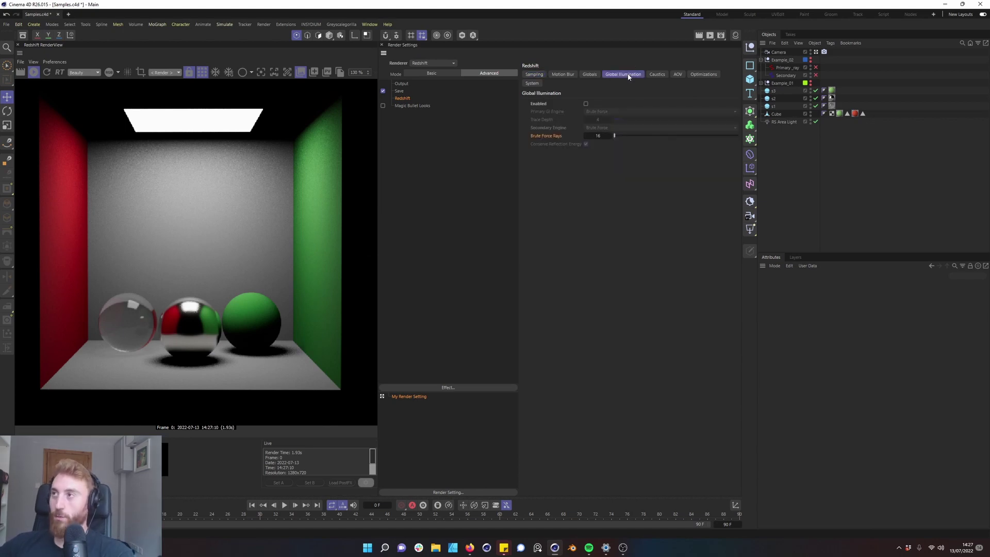
left_click(586, 105)
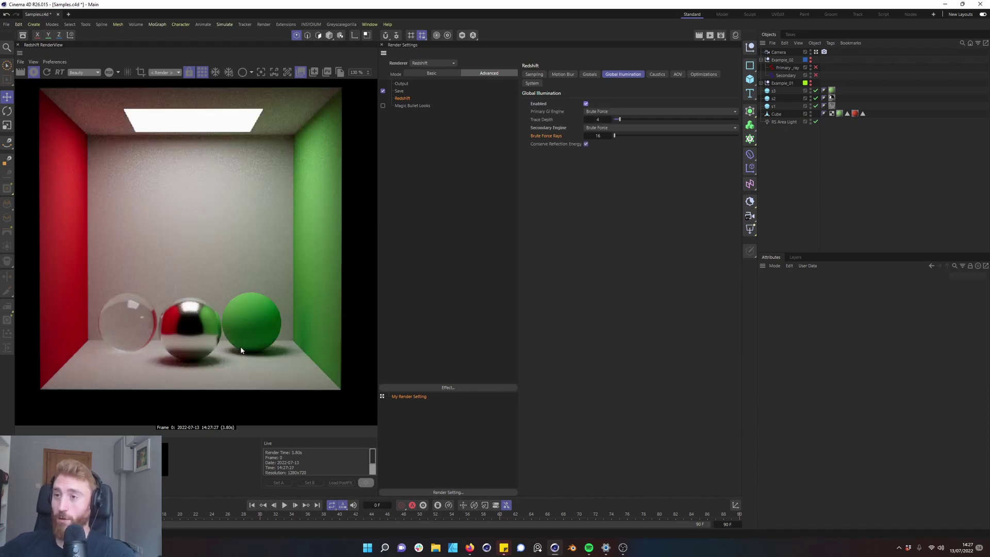
scroll(187, 336, "up", 5)
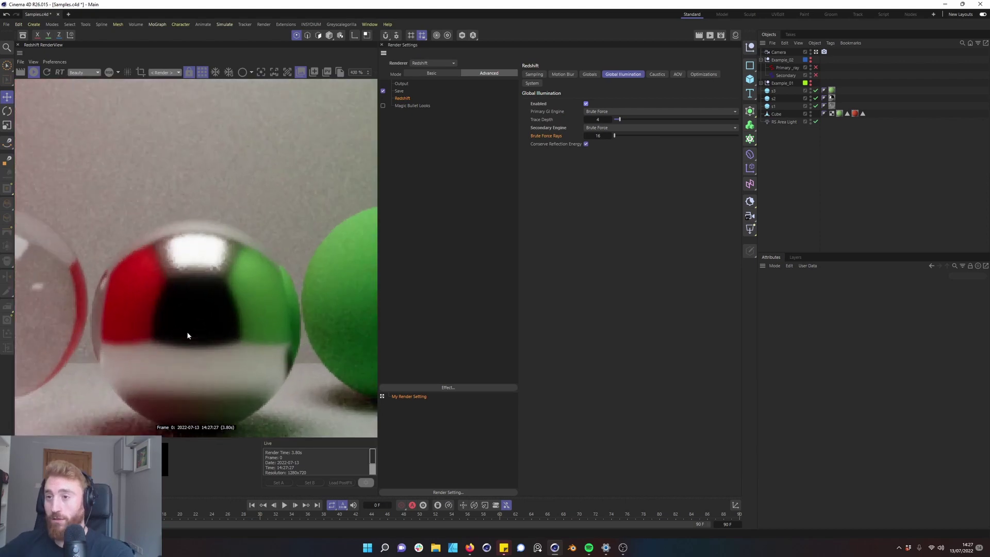
left_click_drag(192, 322, 205, 253)
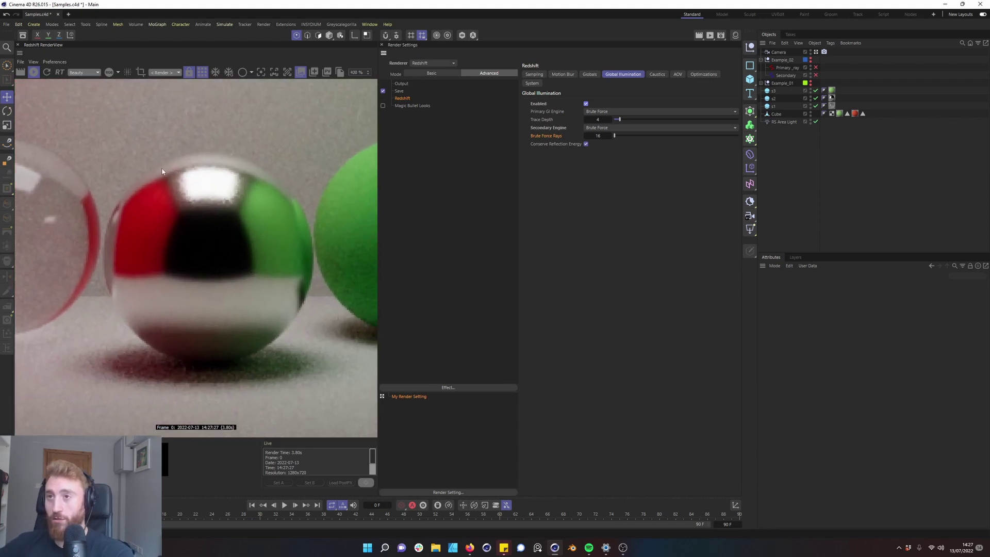
scroll(214, 241, "down", 1)
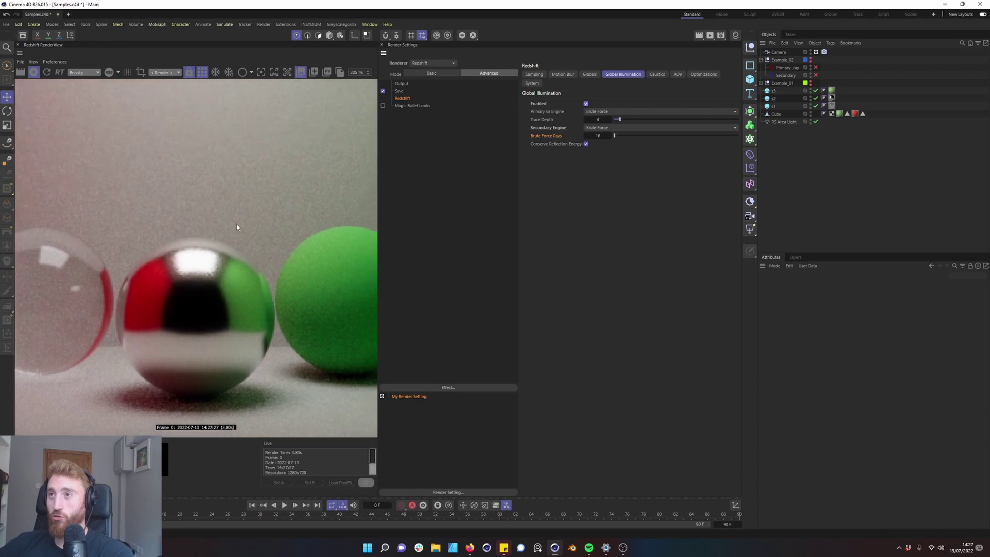
left_click(301, 74)
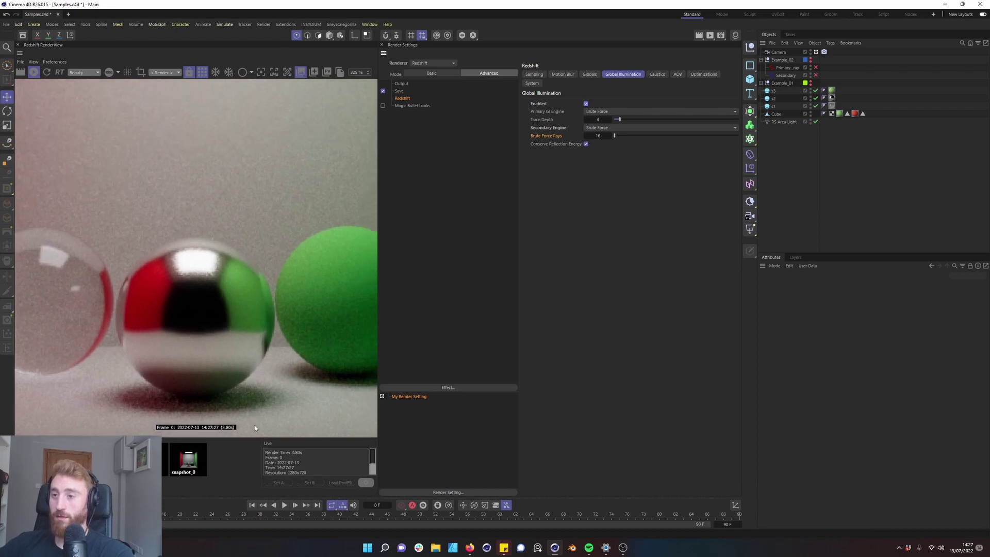
Step: Raise the Global Illumination brute force rays in stages to 32, 64 and 128, letting the Cornell box render refresh each time
scroll(211, 344, "down", 3)
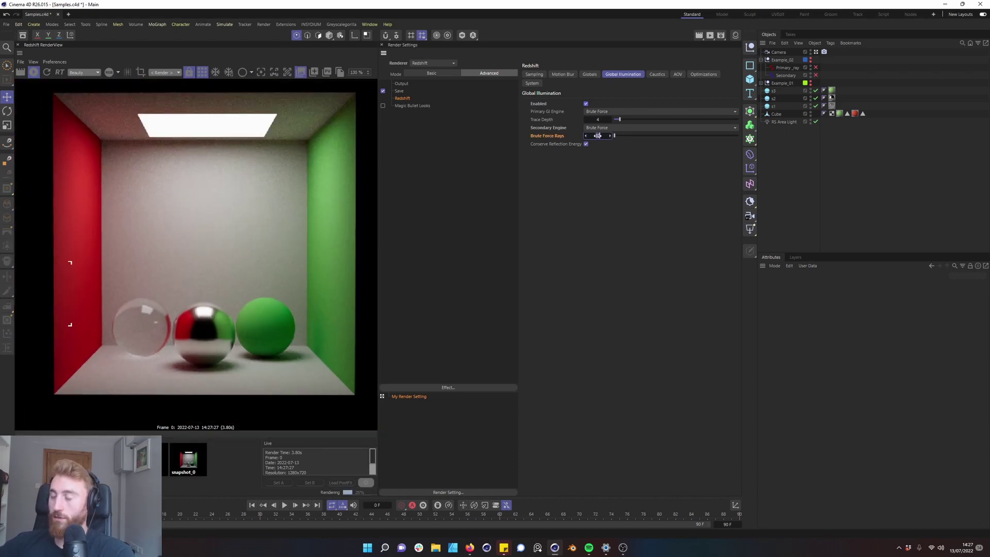
type("32")
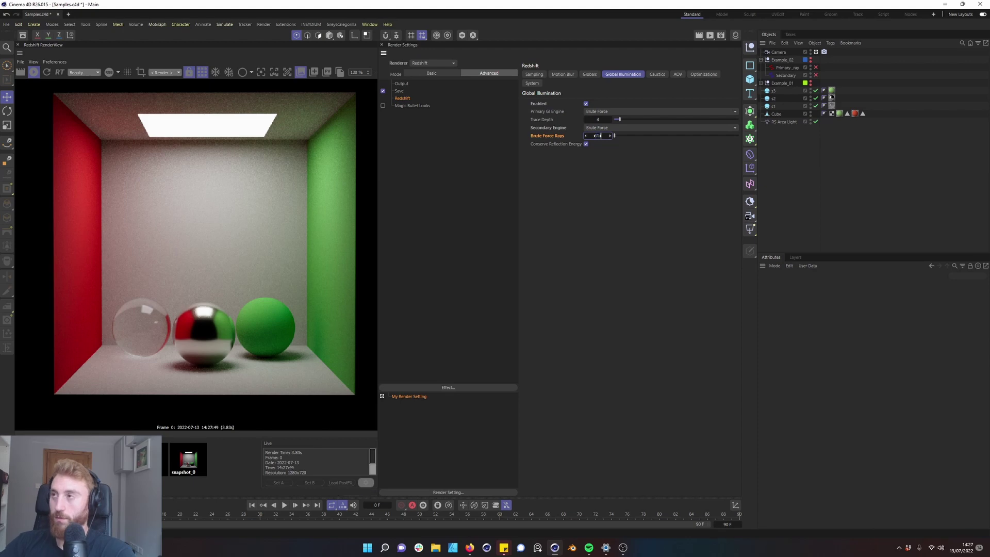
key("Return")
left_click(597, 135)
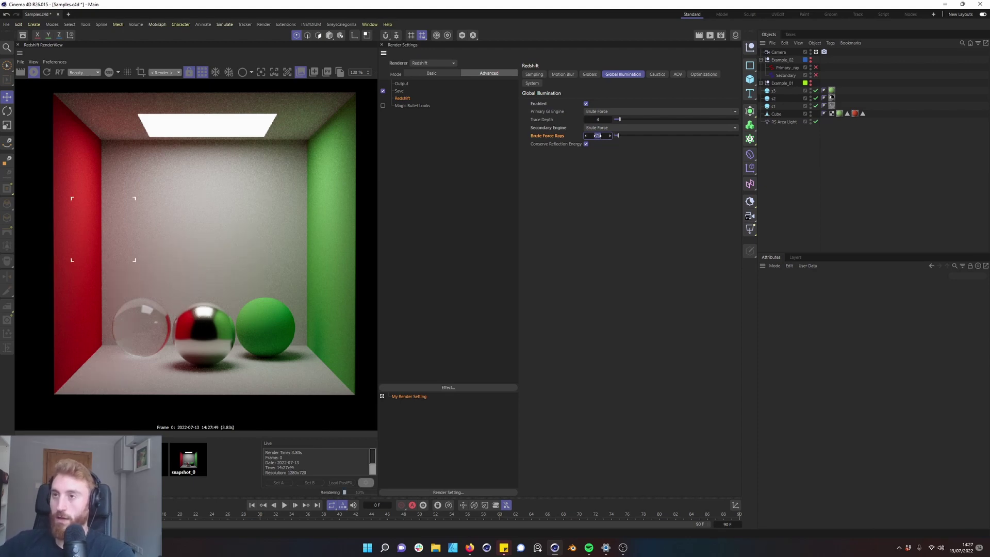
type("614")
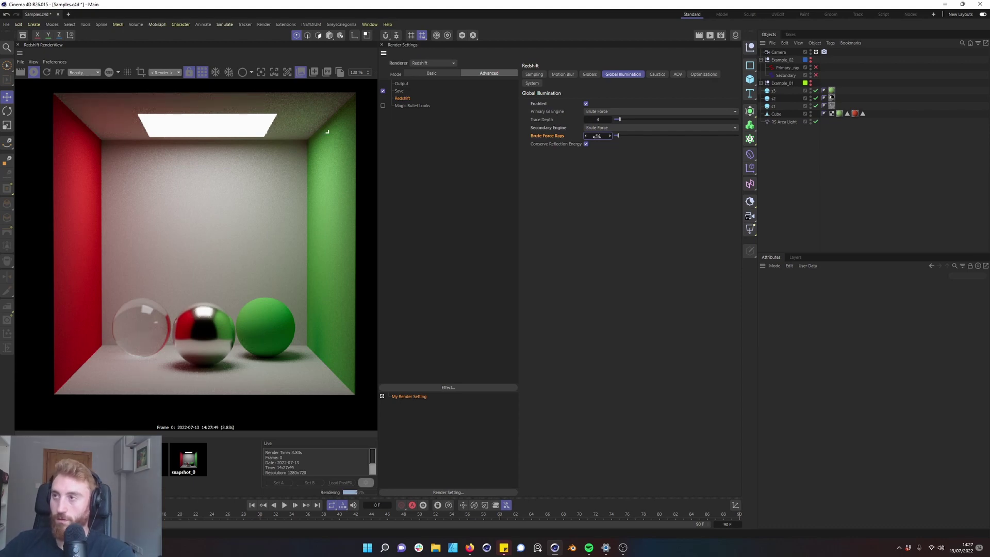
key("Return")
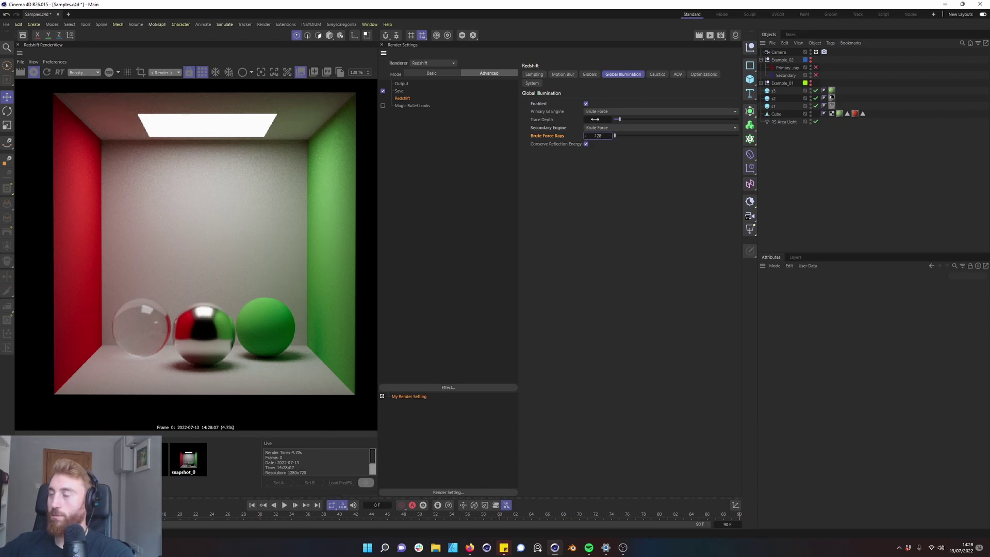
Step: Enable the Light sampling override in Replace mode and set its samples to 512
left_click(534, 75)
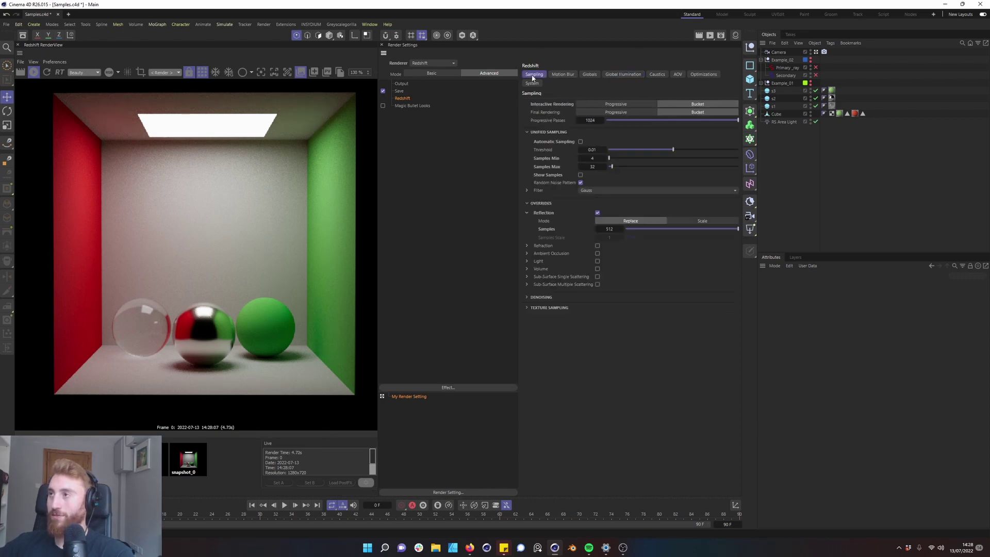
left_click(597, 260)
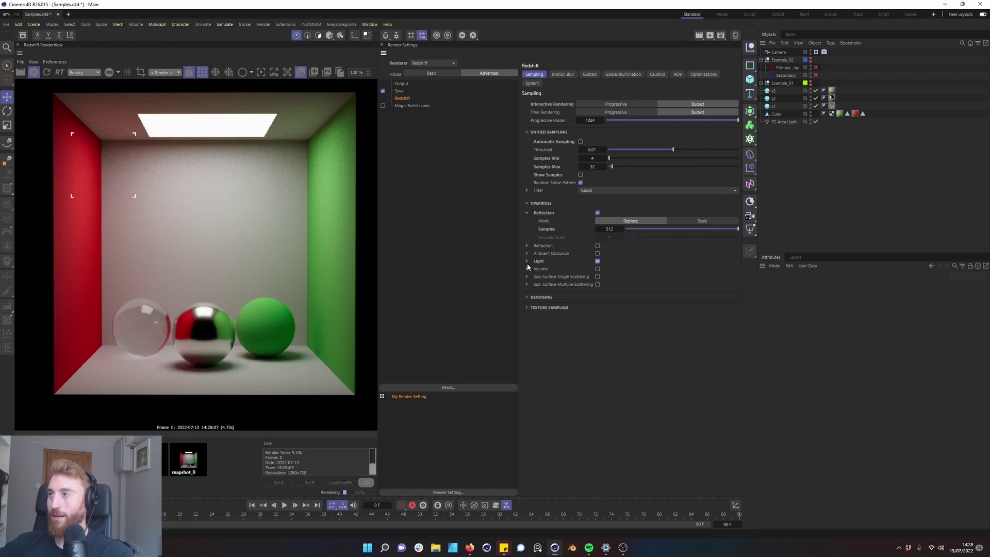
left_click(597, 262)
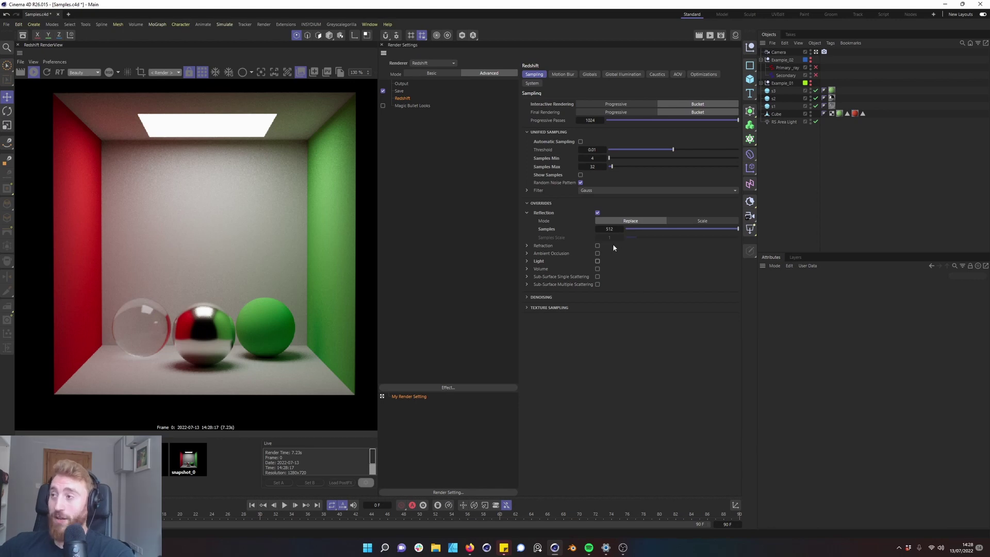
left_click(596, 261)
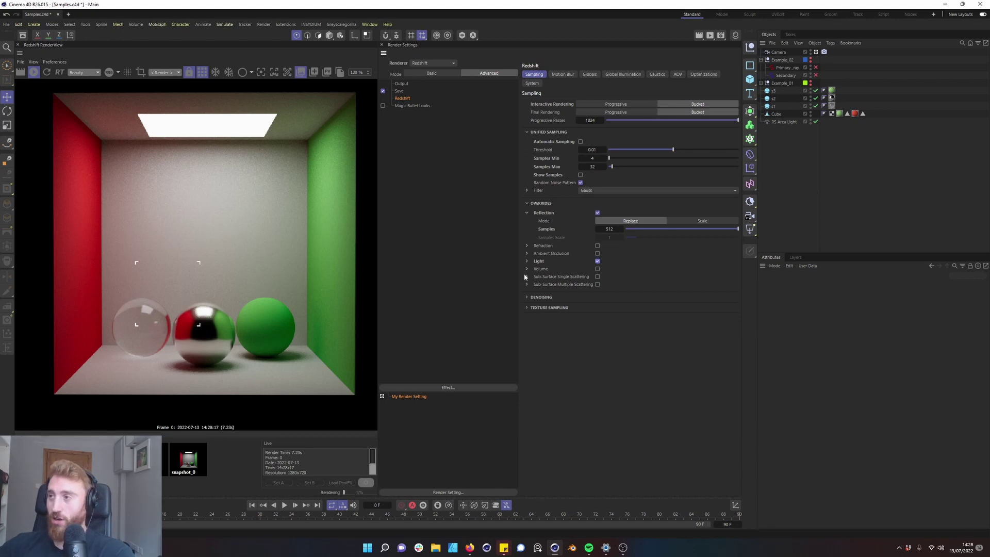
left_click(526, 261)
left_click(611, 277)
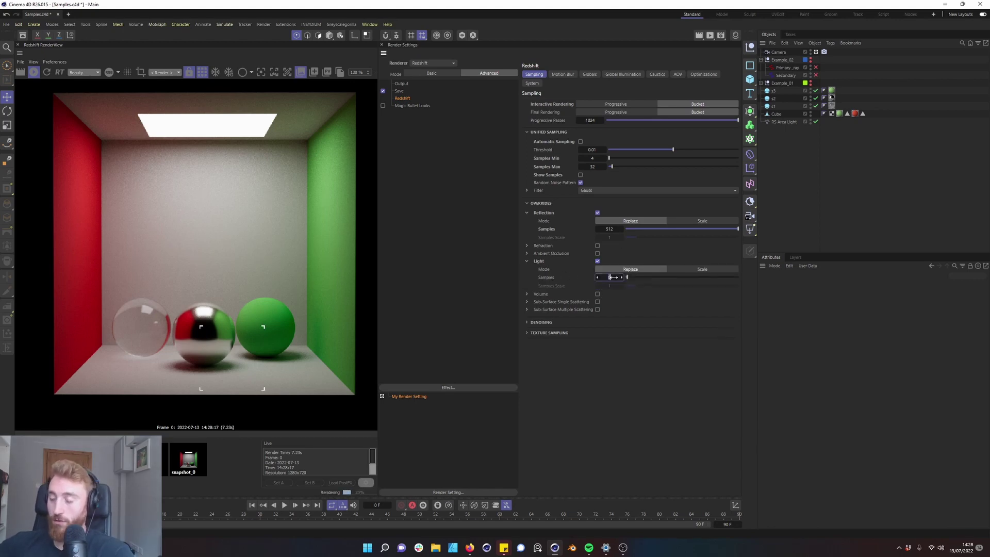
type("512")
key("Return")
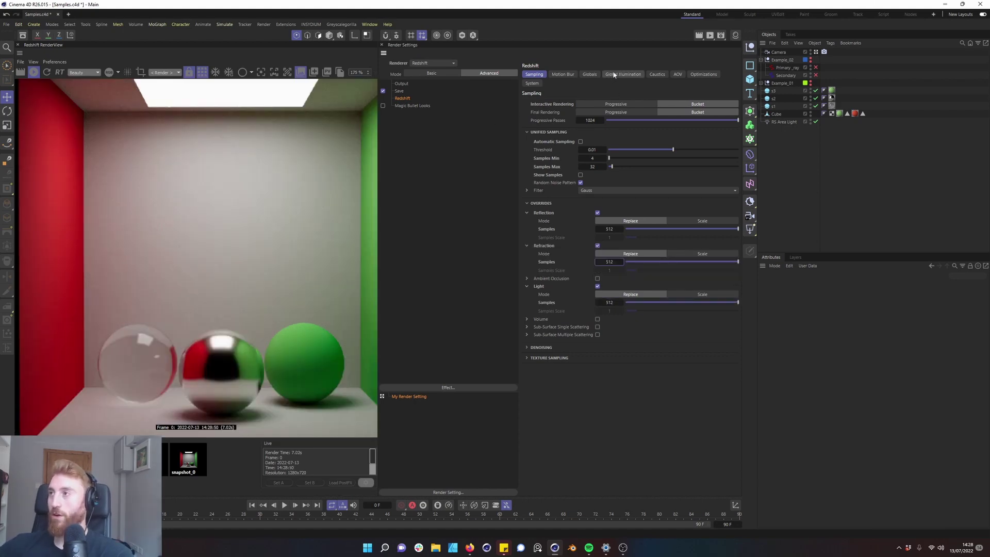
Step: Raise the Global Illumination brute force rays to 512 and then 1024, inspecting noise on the back and side walls
left_click(613, 75)
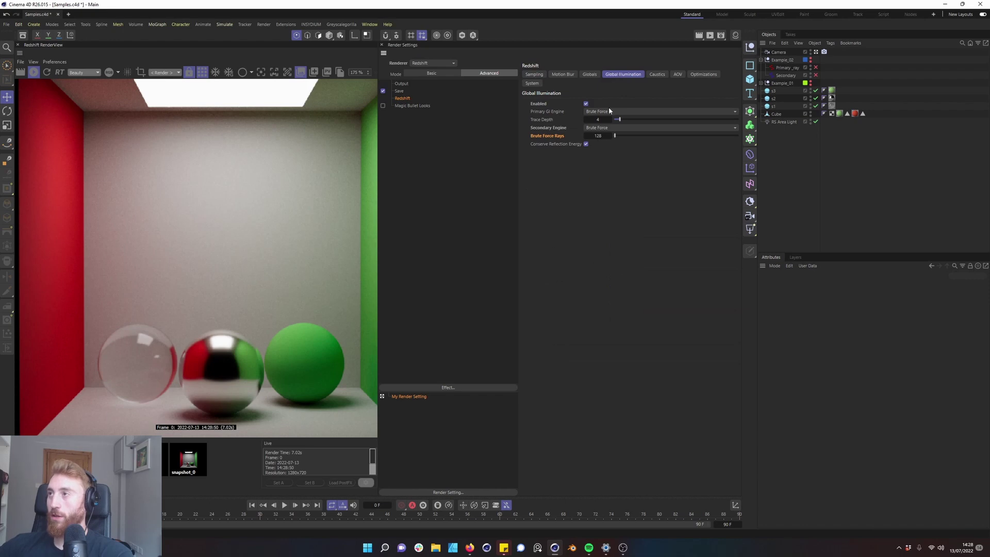
left_click(598, 136)
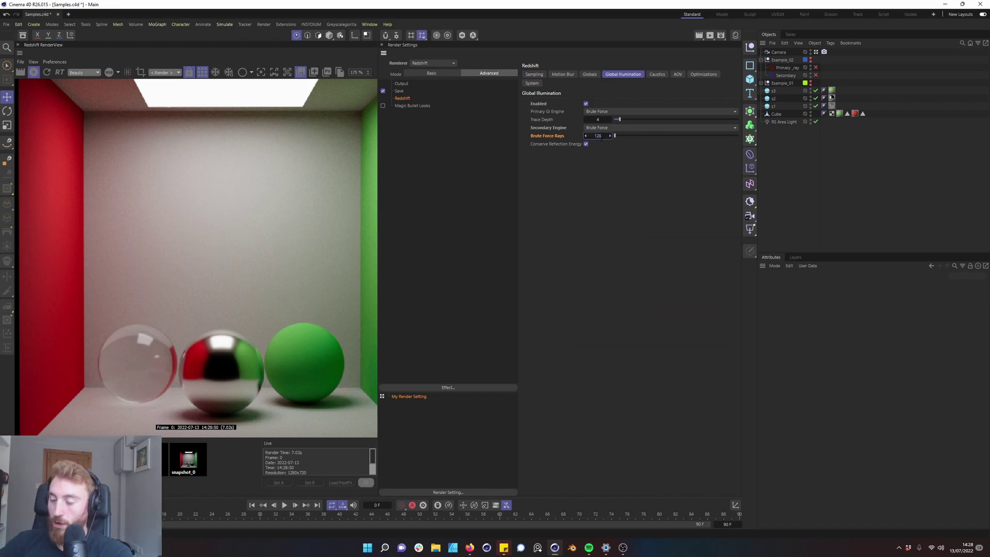
type("512")
key("Return")
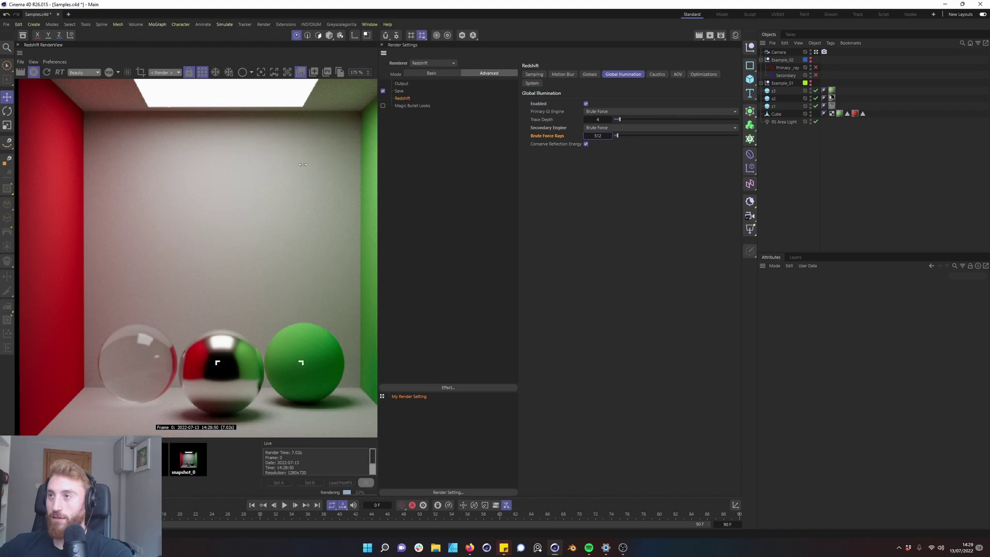
middle_click_drag(303, 164, 234, 174)
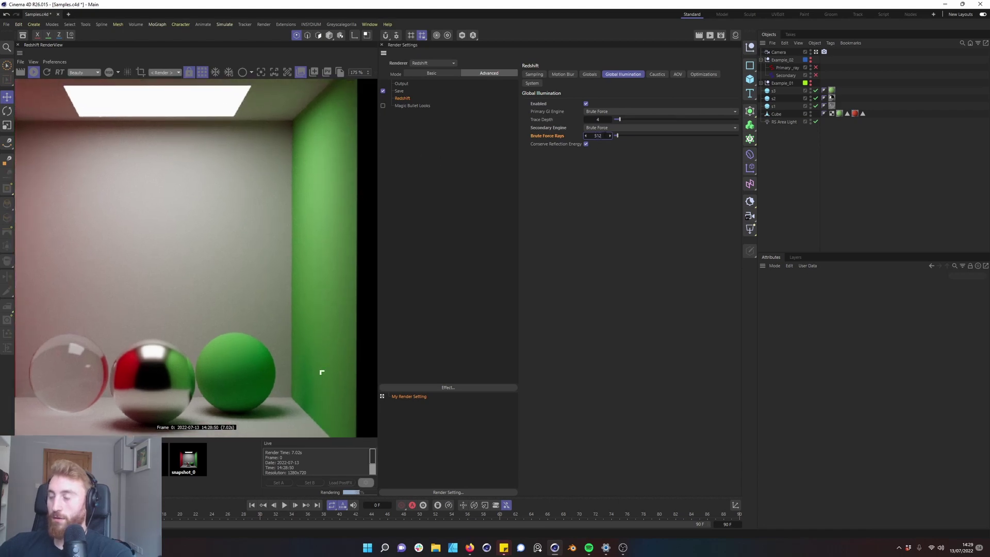
type("1024")
key("Return")
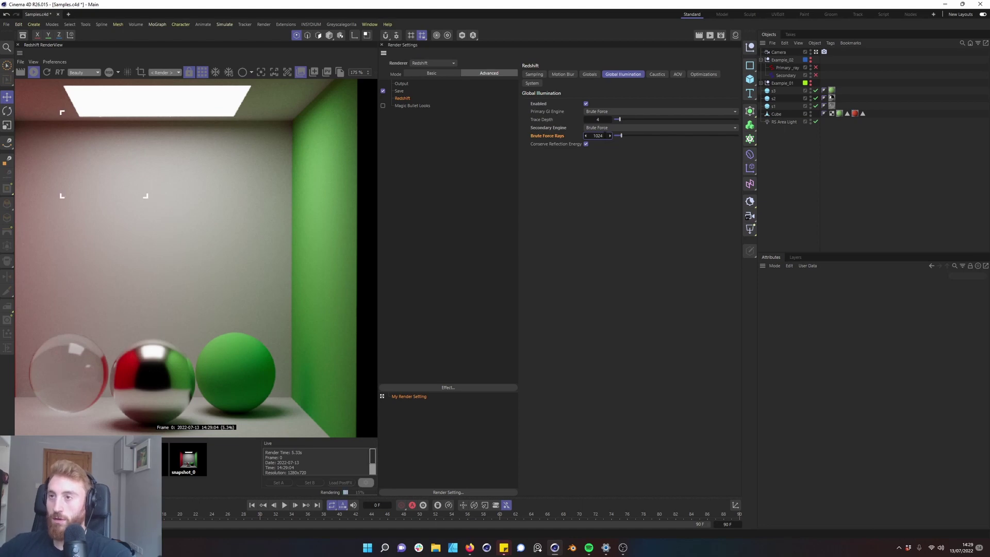
left_click_drag(210, 206, 263, 231)
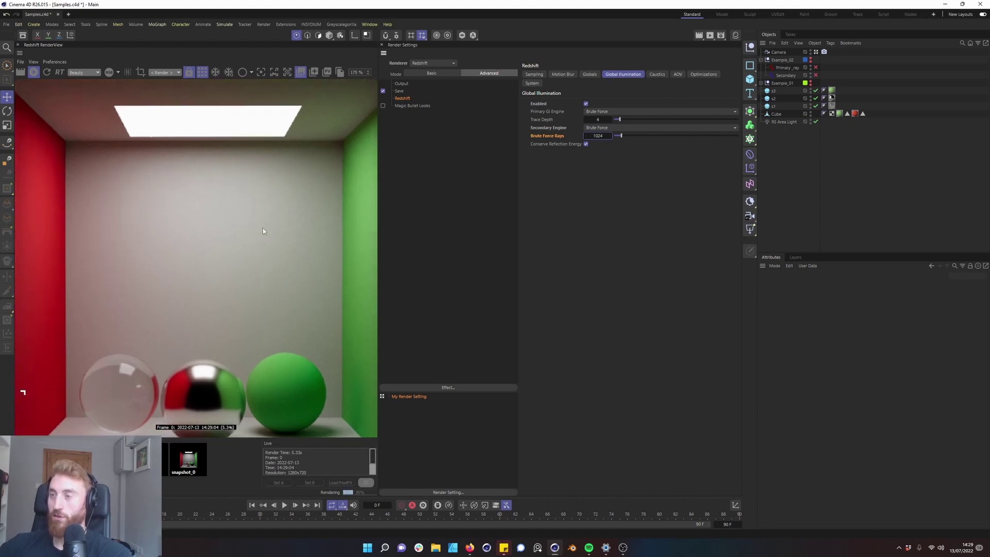
Step: Set the Global Illumination brute force rays to 2048 and store a snapshot of the whole Cornell box
left_click_drag(592, 135, 636, 135)
key("Right")
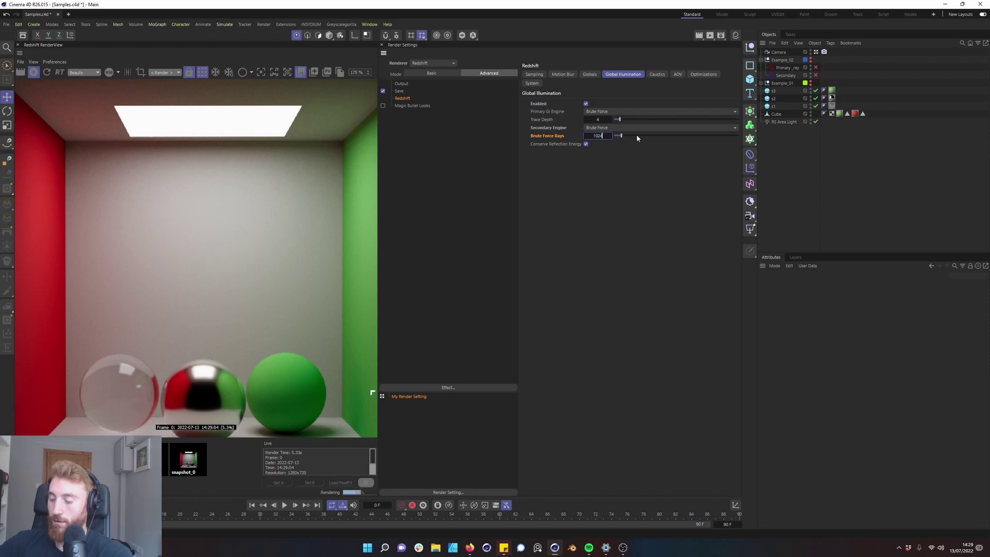
key("BackSpace")
key("BackSpace")
key("BackSpace")
key("BackSpace")
type("2048")
key("Return")
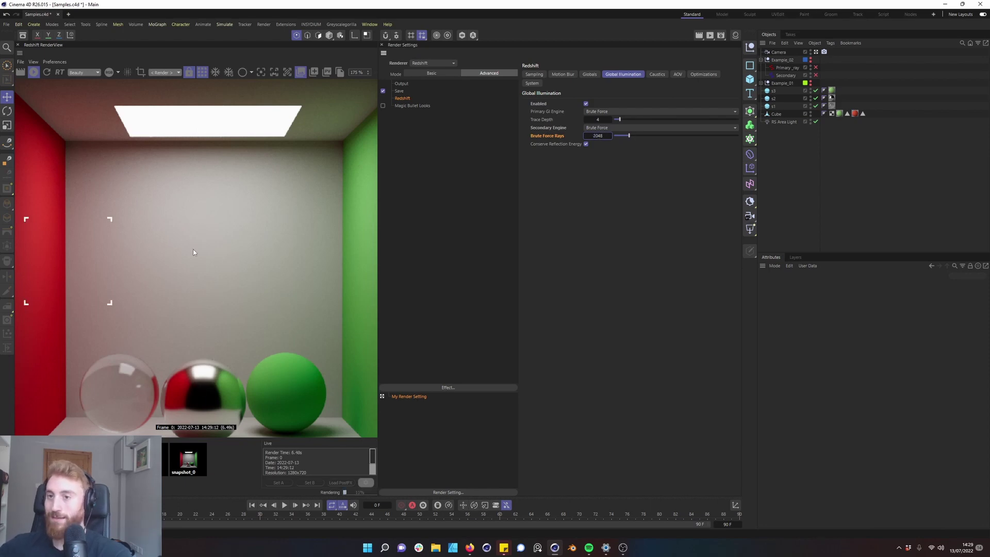
scroll(197, 303, "down", 3)
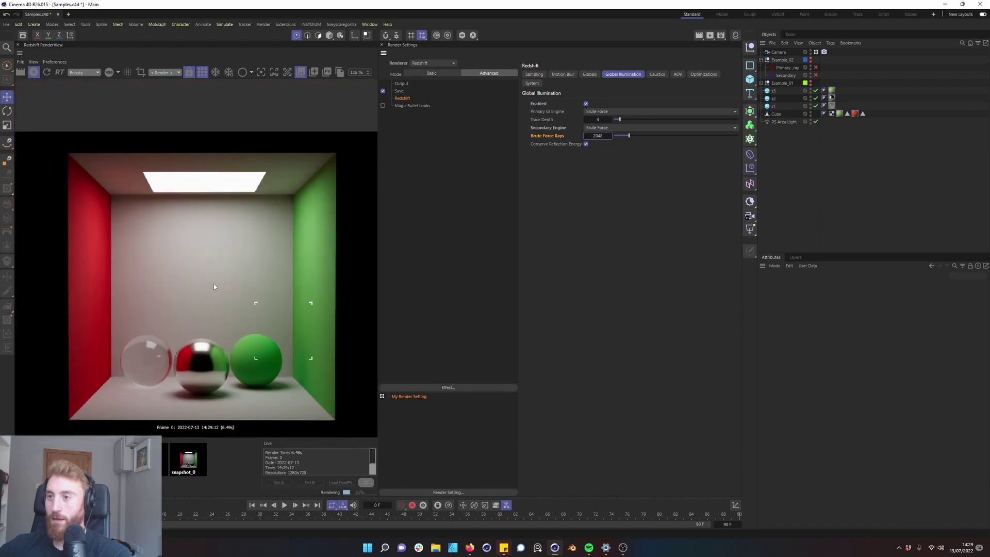
left_click(313, 72)
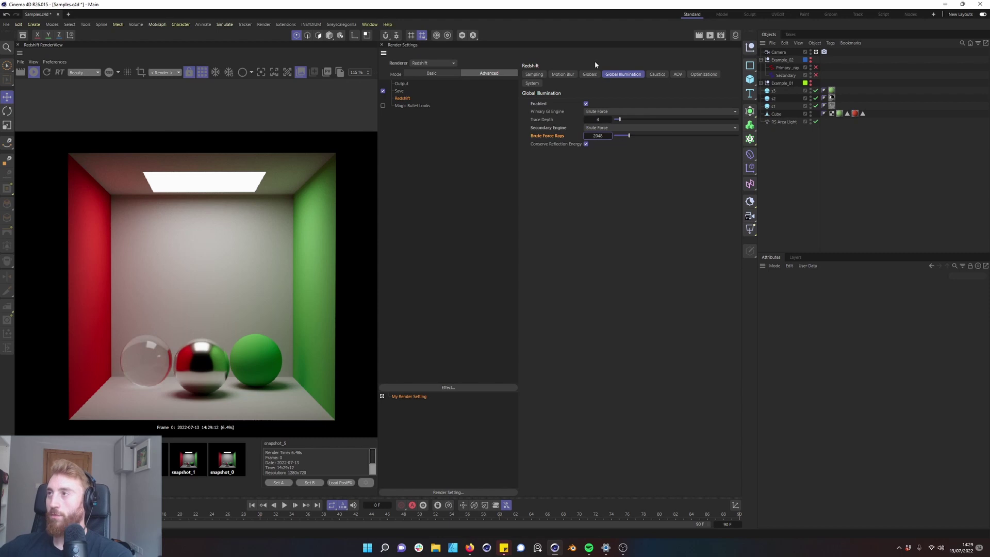
Step: Review the Globals, Global Illumination and Sampling override settings, and return the render view to the live render
left_click(590, 74)
left_click(620, 75)
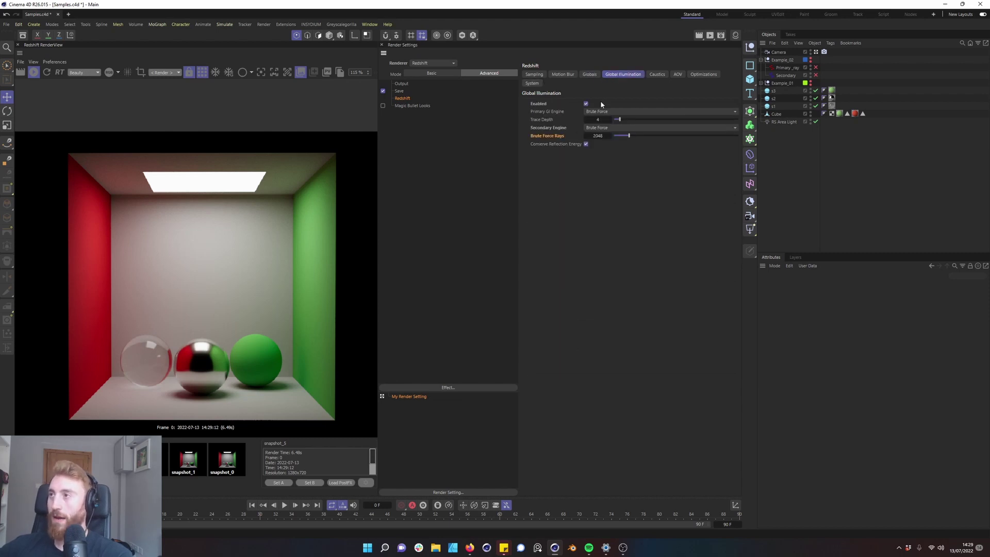
left_click(536, 75)
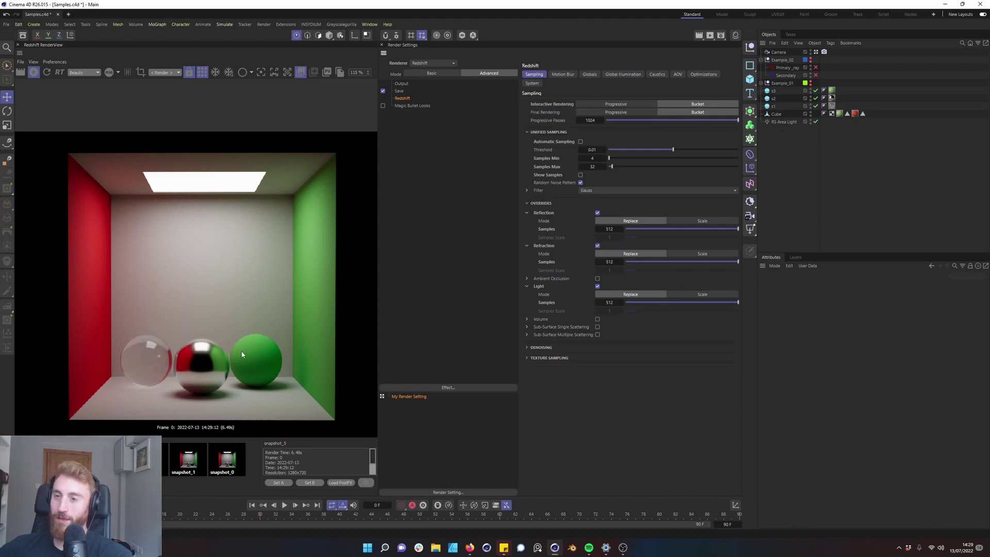
left_click(172, 494)
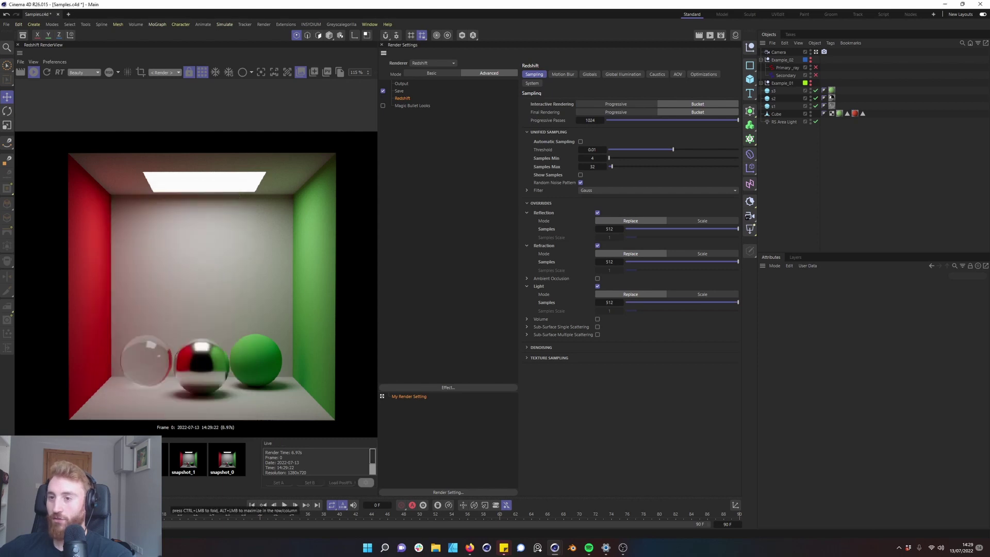
Step: Set the unified sampling threshold to 0.001 and store the render as a snapshot to compare with the previous one
left_click(593, 150)
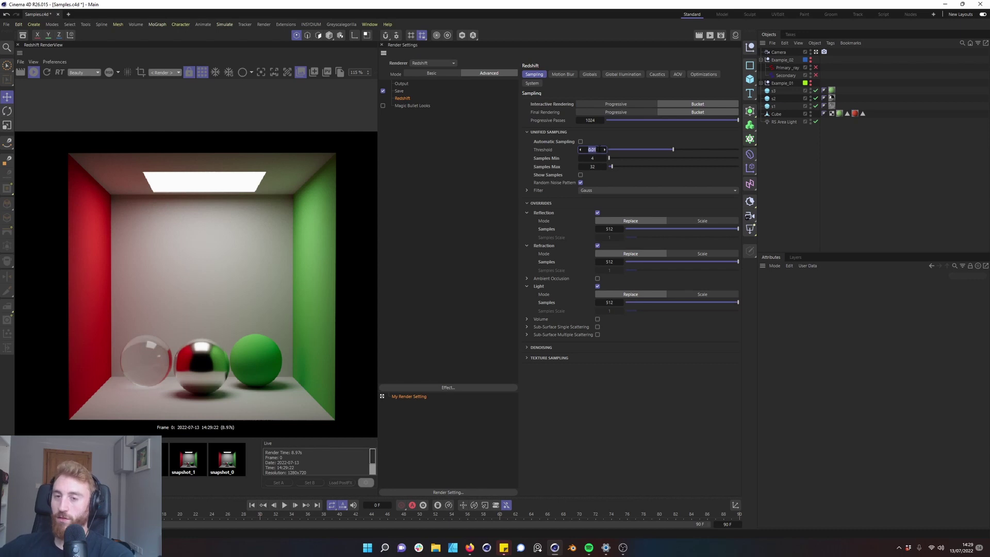
left_click(581, 175)
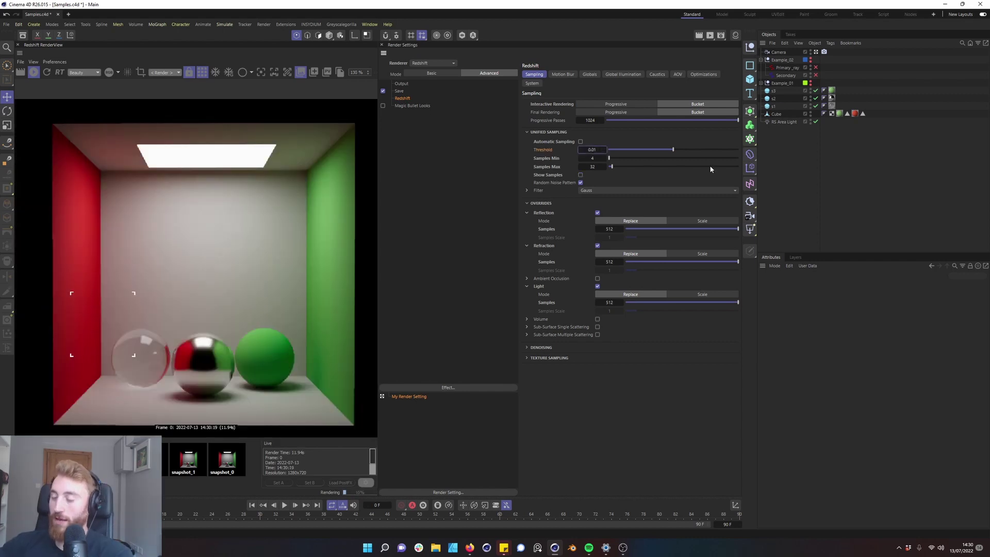
key("Return")
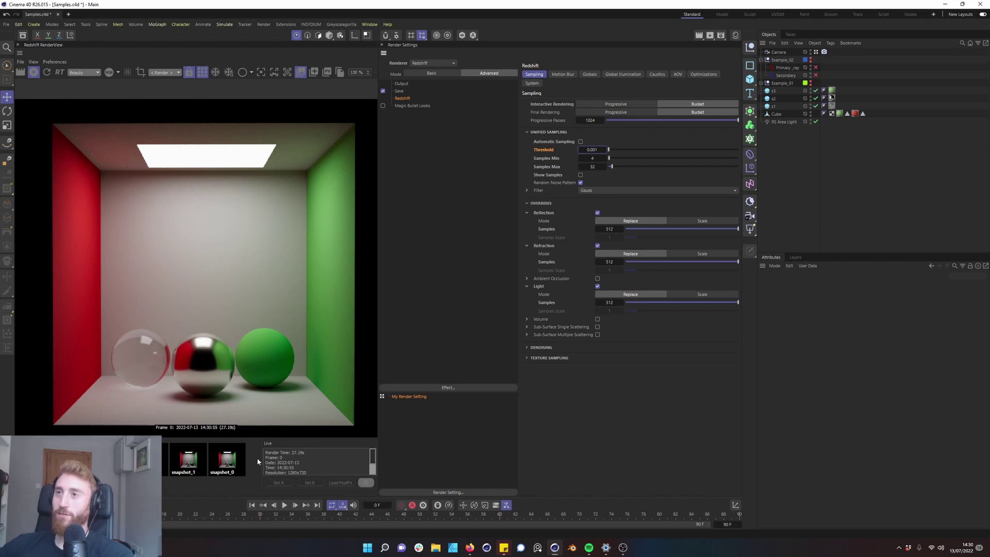
left_click(313, 72)
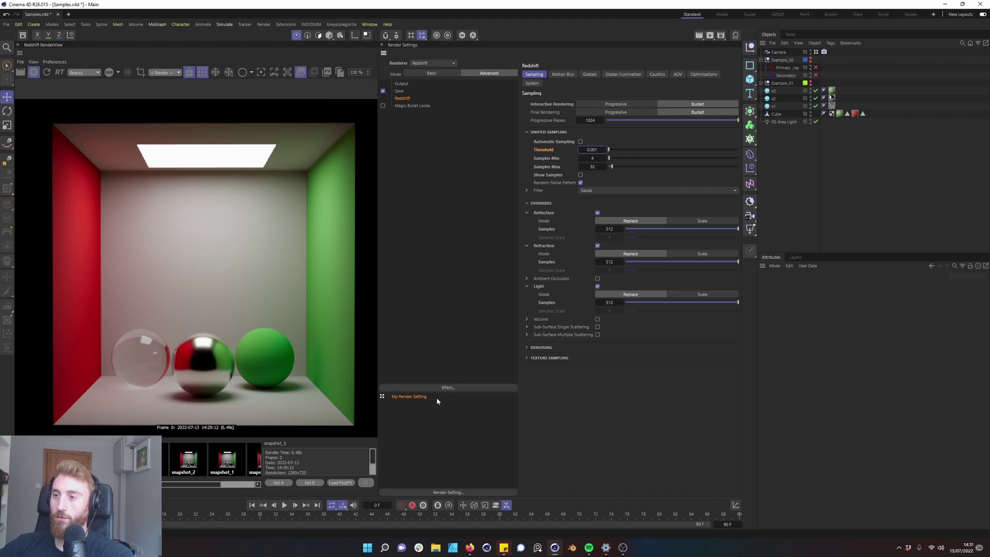
key("Right")
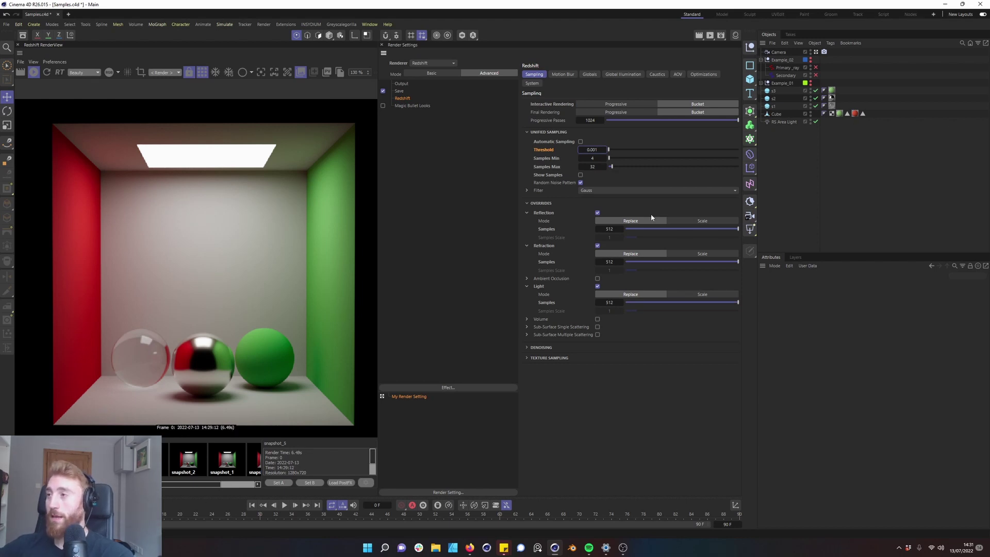
Step: Reduce the Global Illumination brute force rays to 1024 and store the new render as a snapshot
left_click(622, 74)
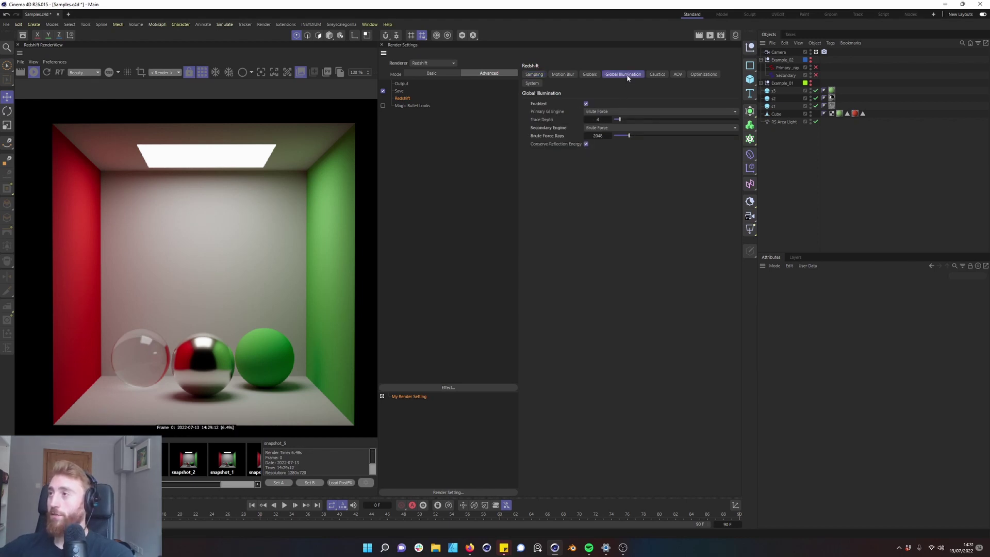
double_click(603, 136)
type("1024")
key("Return")
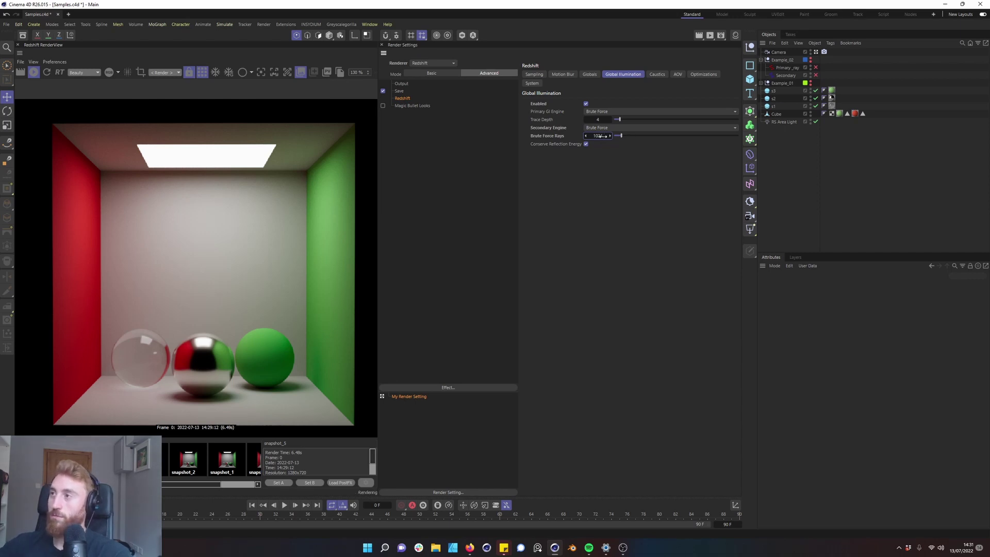
left_click(534, 74)
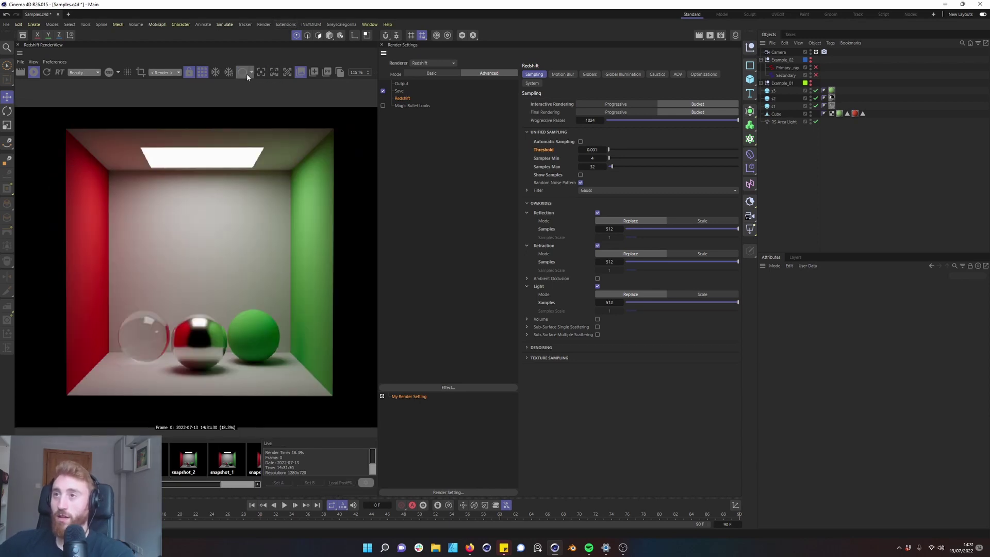
left_click(314, 71)
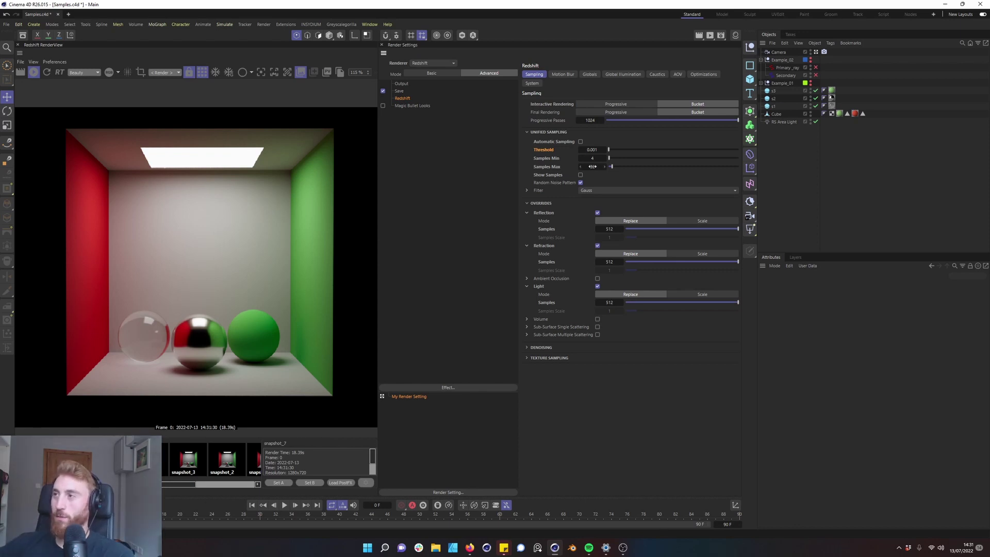
Step: Set the unified sampling threshold to 0.003 and re-render the Cornell box
scroll(266, 332, "up", 2)
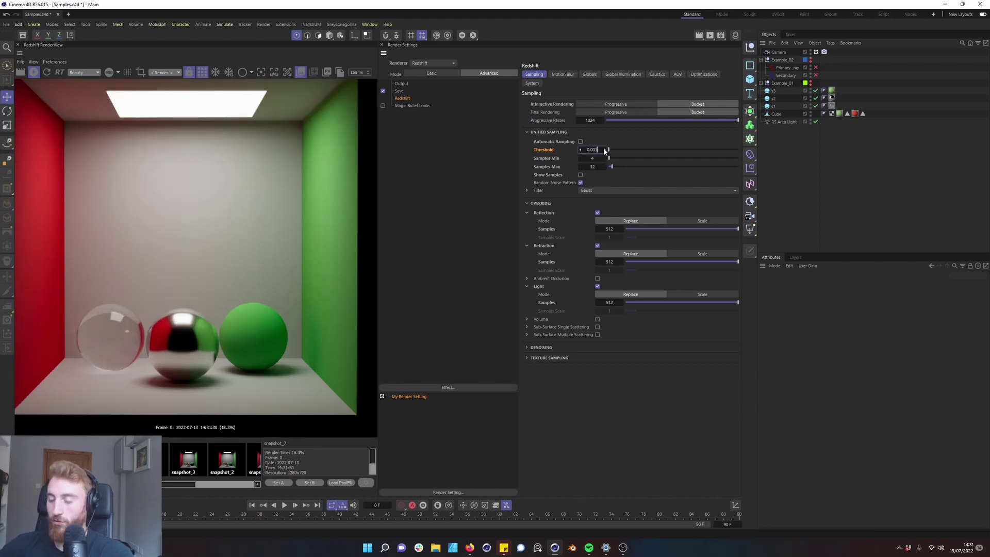
key("Return")
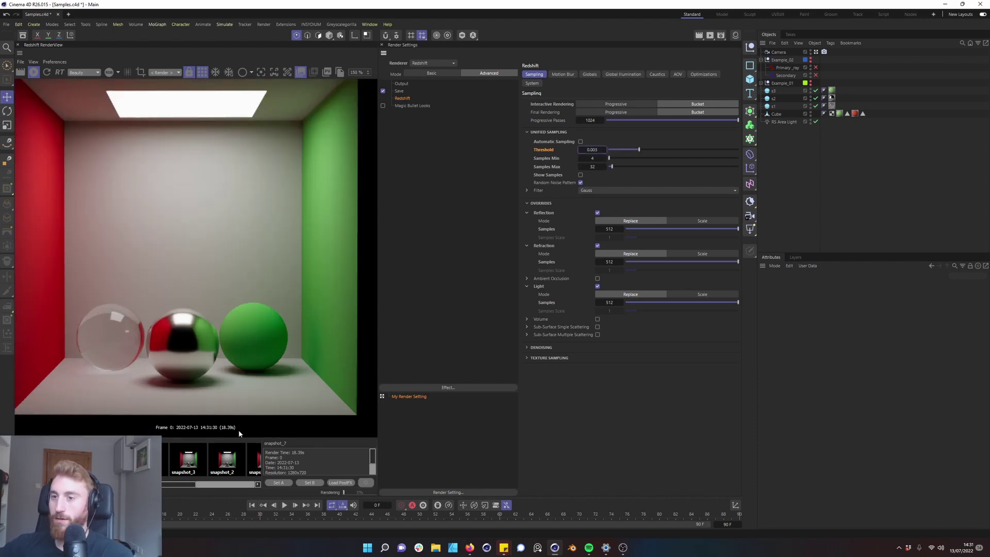
Step: Store the finished Cornell box render as a snapshot and compare it with the earlier snapshots
scroll(102, 408, "down", 2)
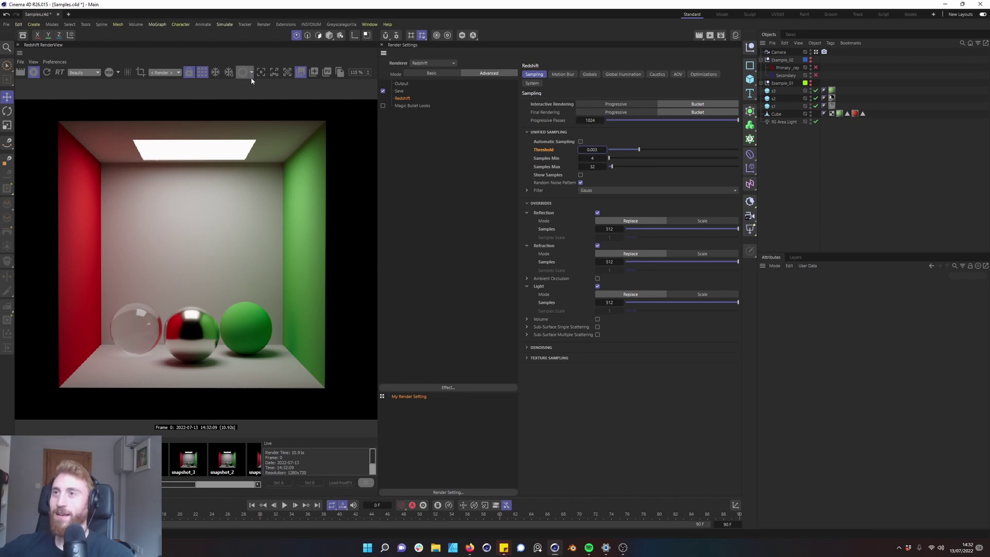
left_click(313, 72)
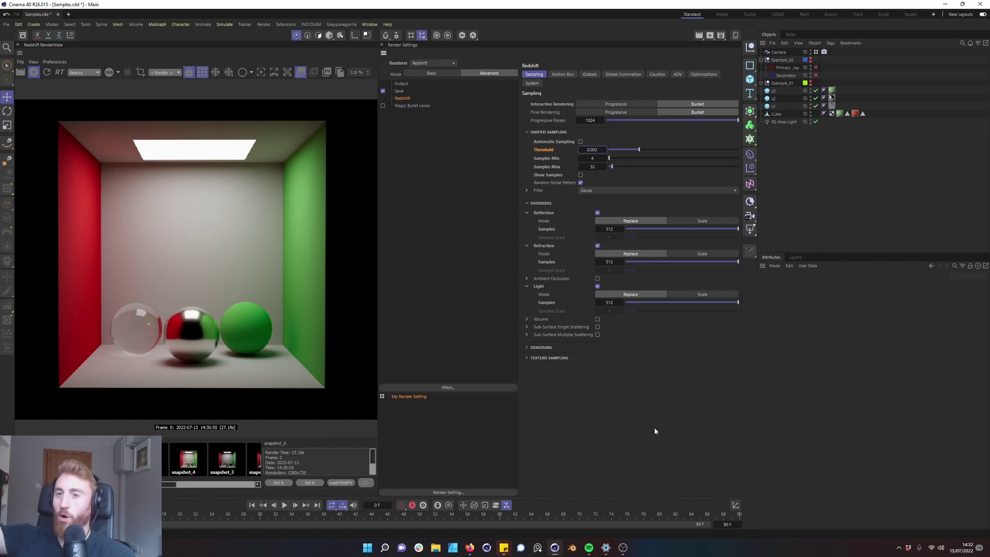
key("Right")
key("Left")
key("Left")
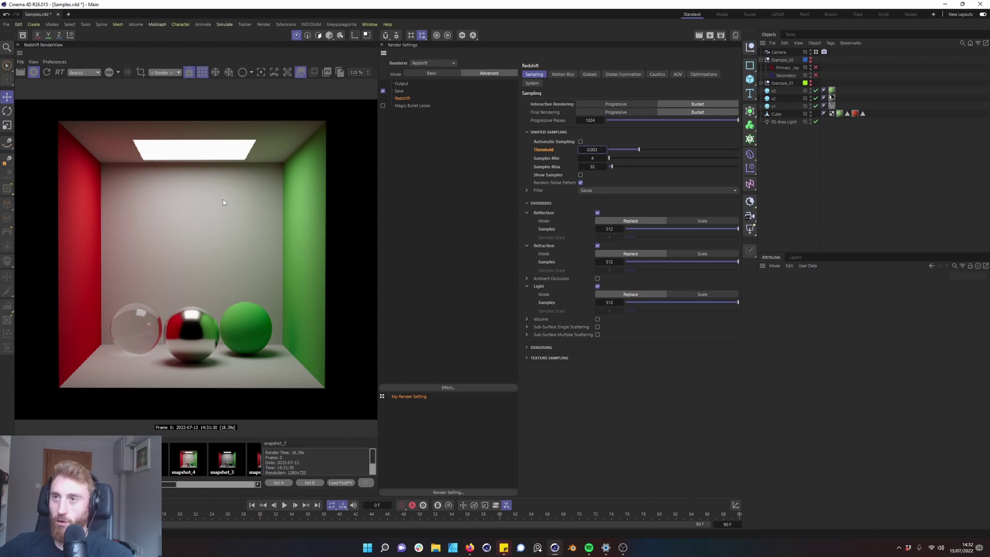
Step: Examine the back wall and the area around the spheres in the render up close for remaining noise
scroll(223, 202, "up", 4)
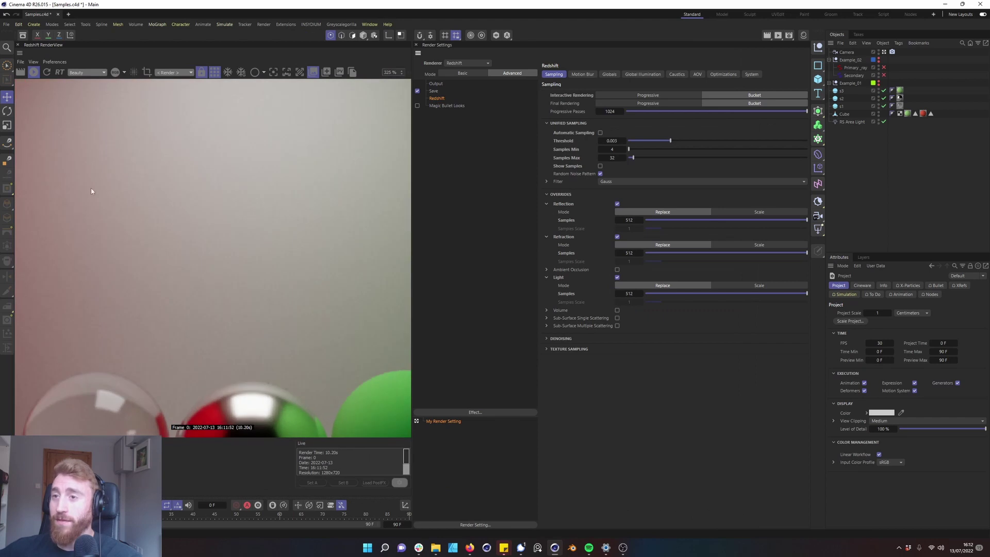
scroll(239, 357, "up", 3)
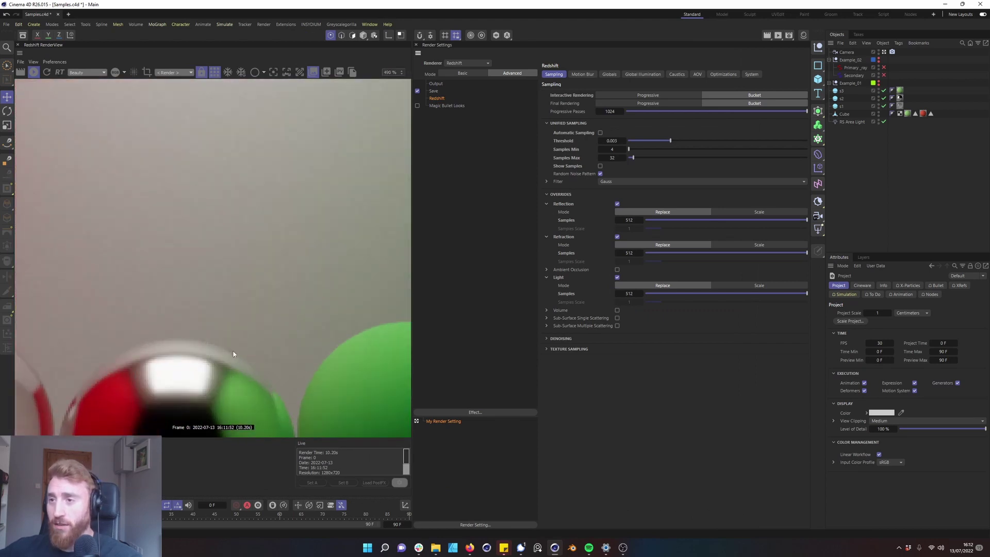
scroll(227, 355, "down", 5)
scroll(236, 320, "down", 4)
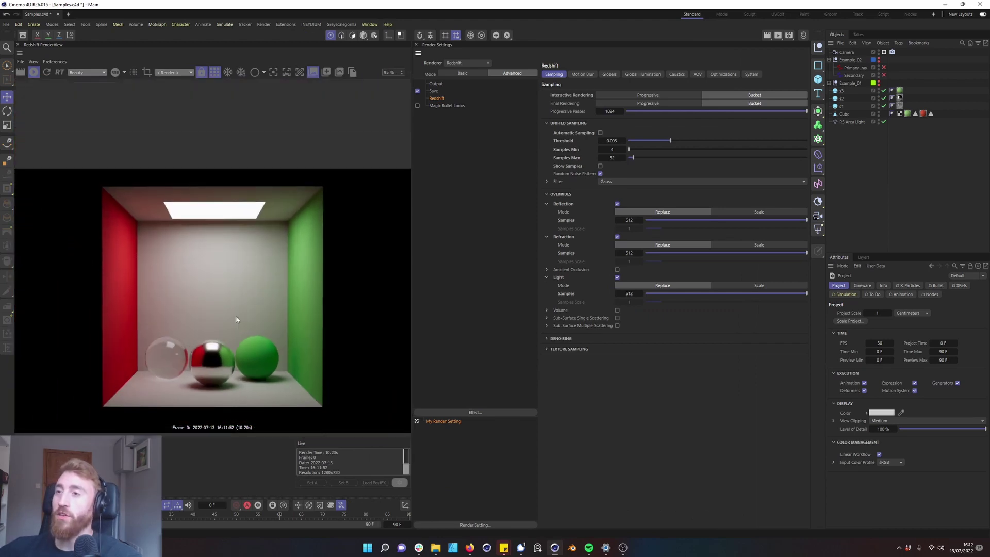